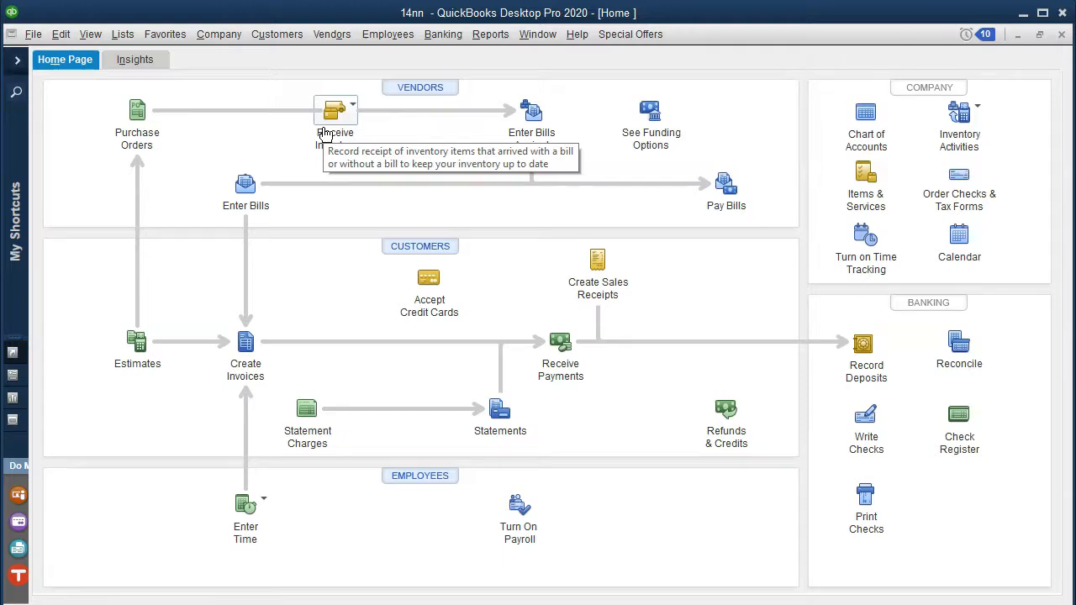
- Switch from QuickBooks Desktop to Xero and start a new purchase order for Get Great Guitars
{"action": "left_click", "coordinate": [1022, 15]}
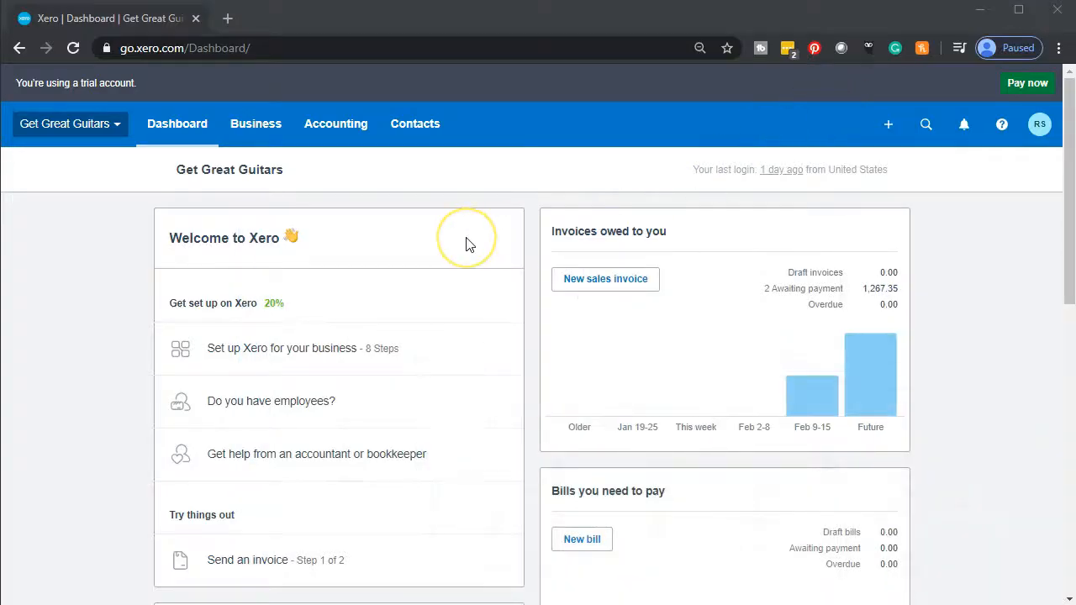
{"action": "left_click", "coordinate": [896, 133]}
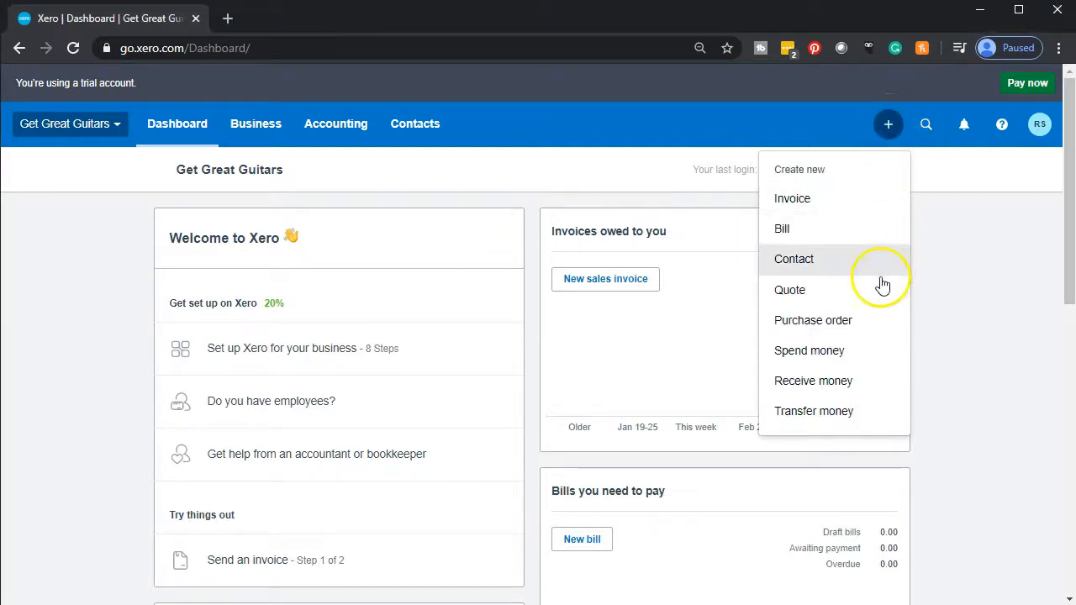
{"action": "left_click", "coordinate": [869, 319]}
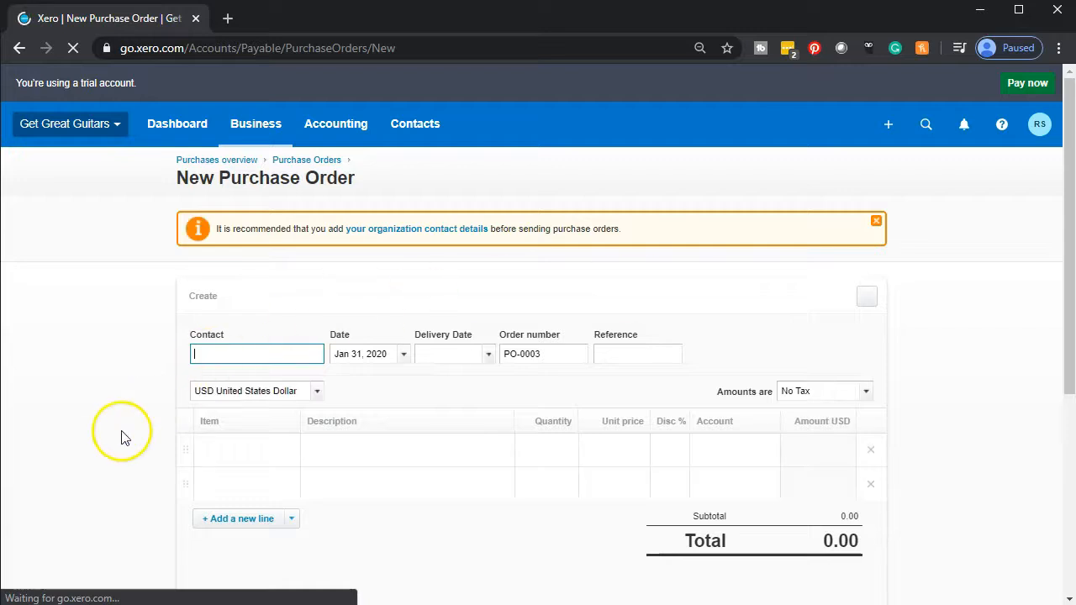
- Enter Fender as a new contact on the purchase order
{"action": "key", "text": "ctrl+plus"}
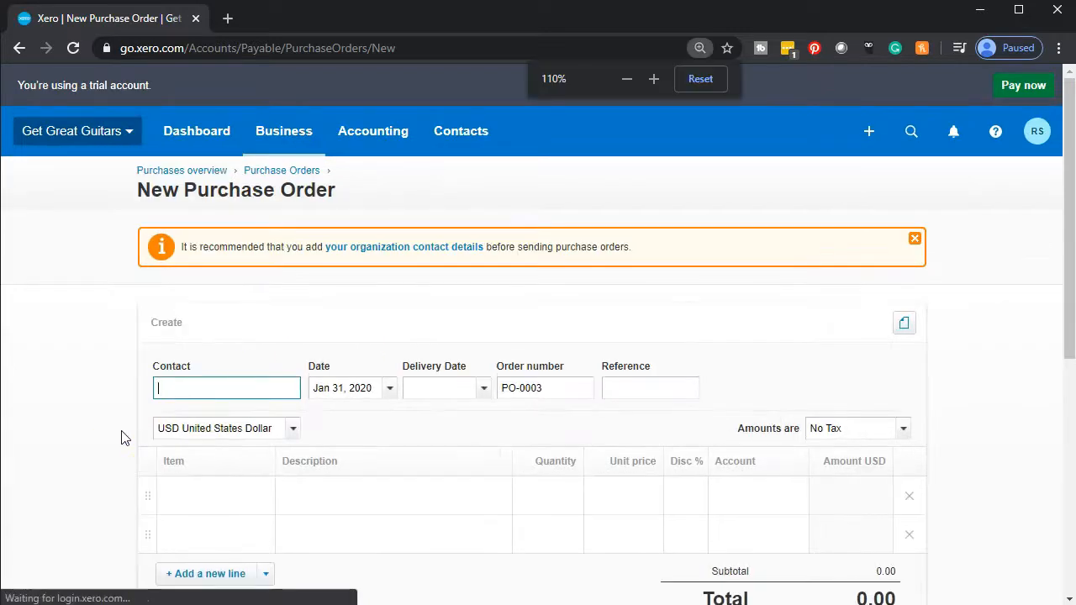
{"action": "left_click", "coordinate": [110, 432]}
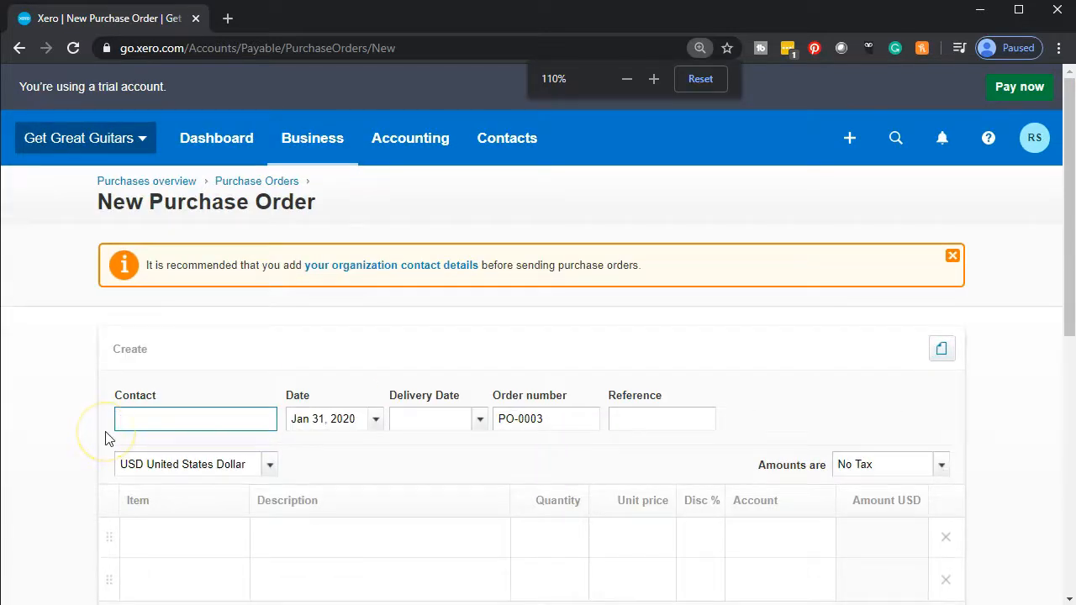
{"action": "scroll", "coordinate": [107, 438], "scroll_direction": "down", "scroll_amount": 2}
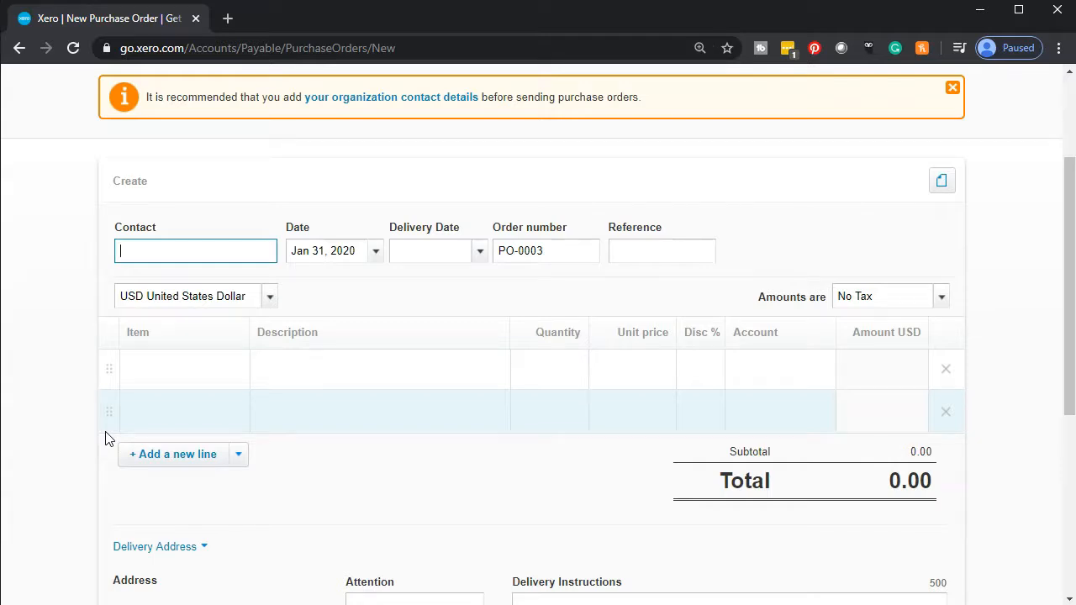
{"action": "scroll", "coordinate": [107, 437], "scroll_direction": "down", "scroll_amount": 1}
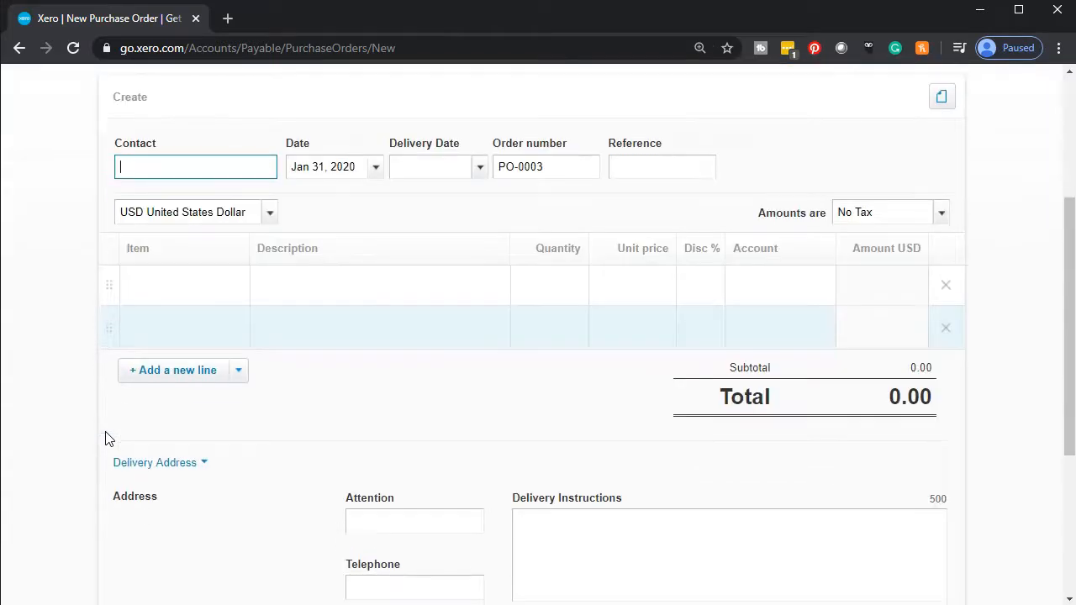
{"action": "key", "text": "ctrl+plus"}
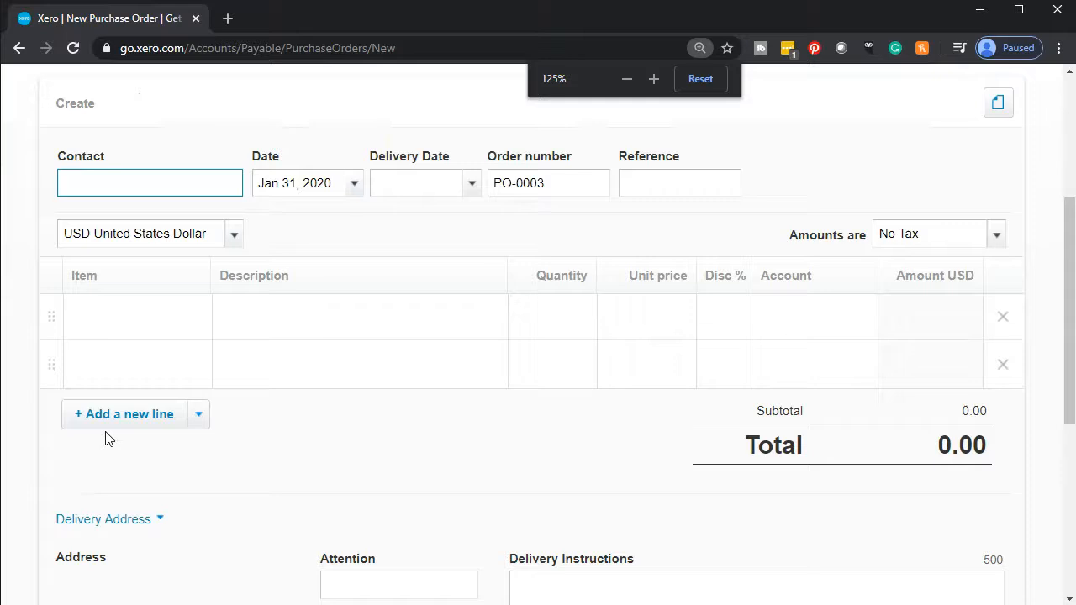
{"action": "left_click", "coordinate": [87, 187]}
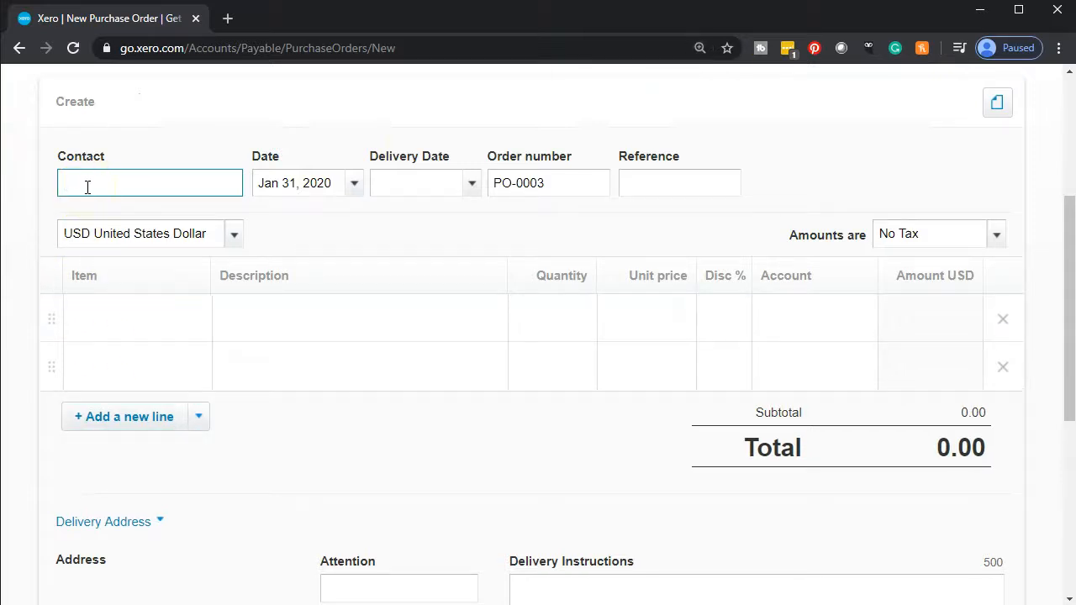
{"action": "type", "text": "Fender"}
{"action": "left_click", "coordinate": [101, 220]}
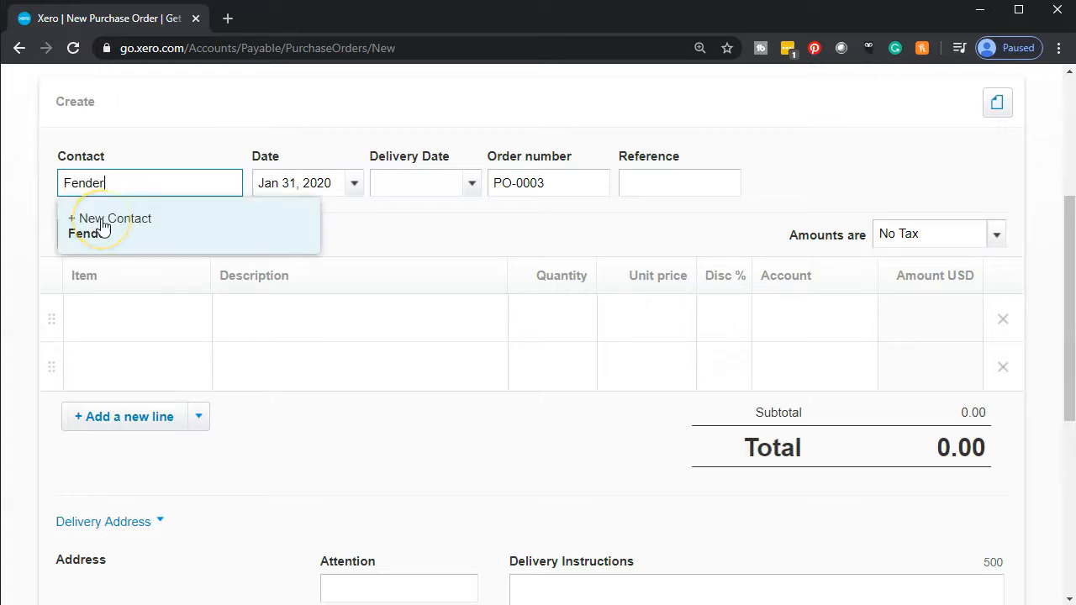
{"action": "left_click", "coordinate": [101, 220]}
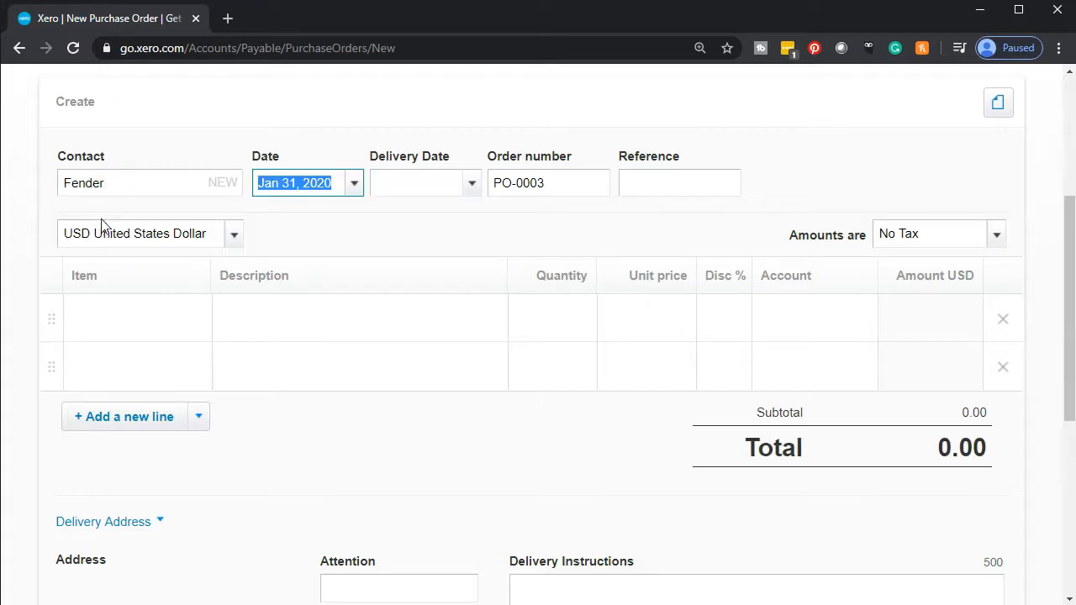
- Set the purchase order's date to Feb 9, 2020
{"action": "left_click", "coordinate": [355, 184]}
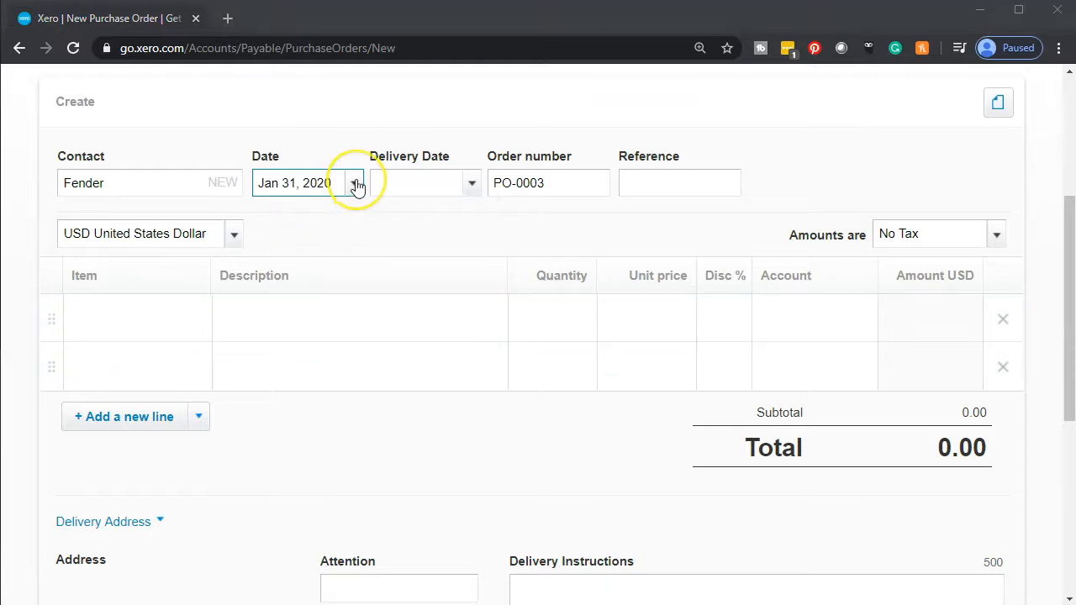
{"action": "left_click", "coordinate": [578, 219]}
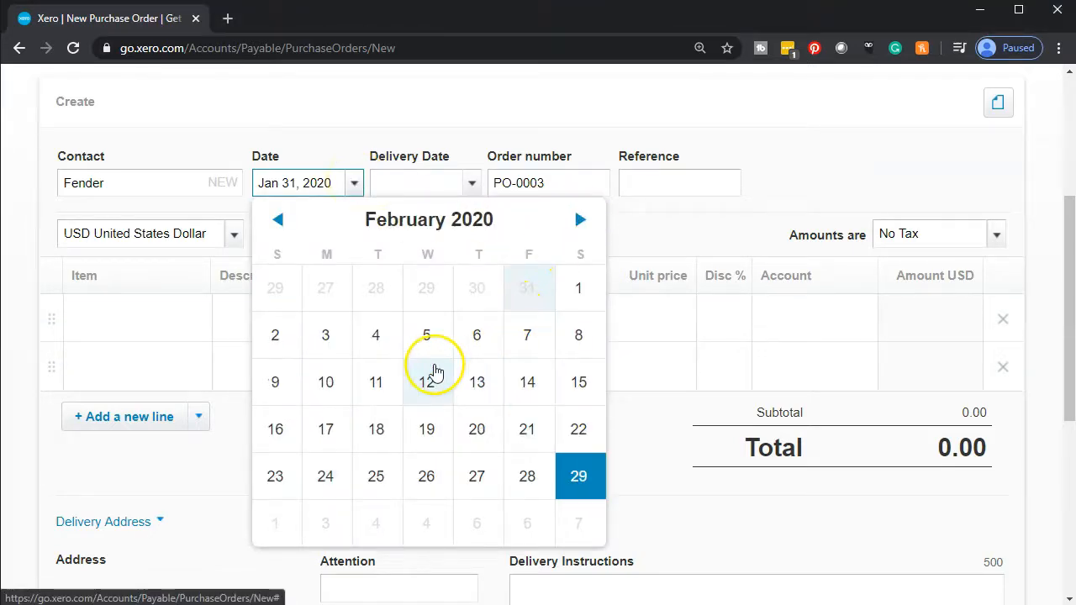
{"action": "left_click", "coordinate": [288, 397]}
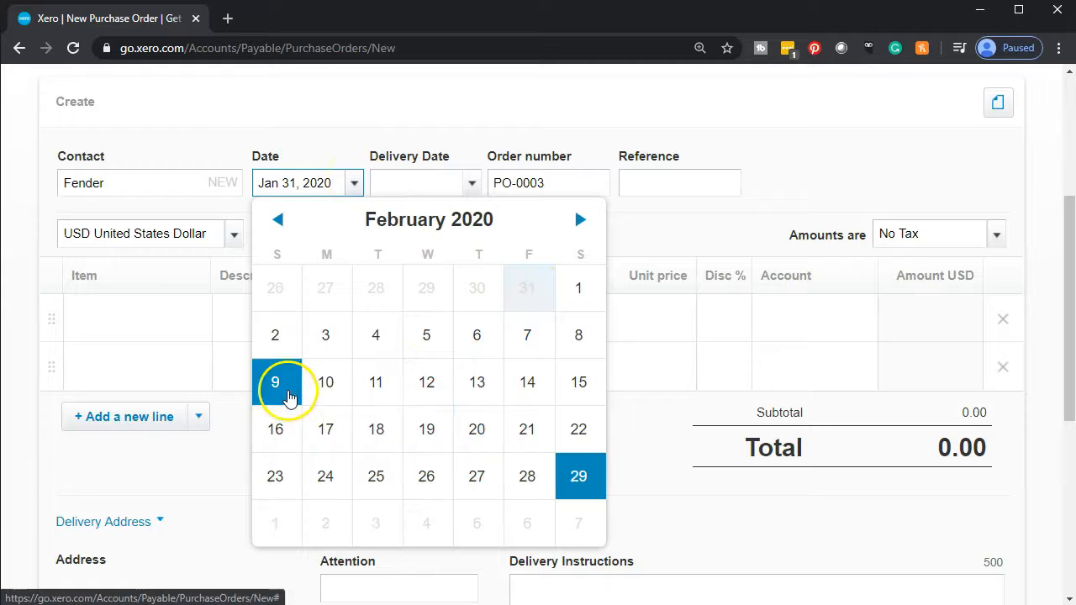
- Leave the delivery date and reference empty and start adding a new item on the first order line
{"action": "key", "text": "Tab"}
{"action": "key", "text": "Tab"}
{"action": "key", "text": "Tab"}
{"action": "key", "text": "Tab"}
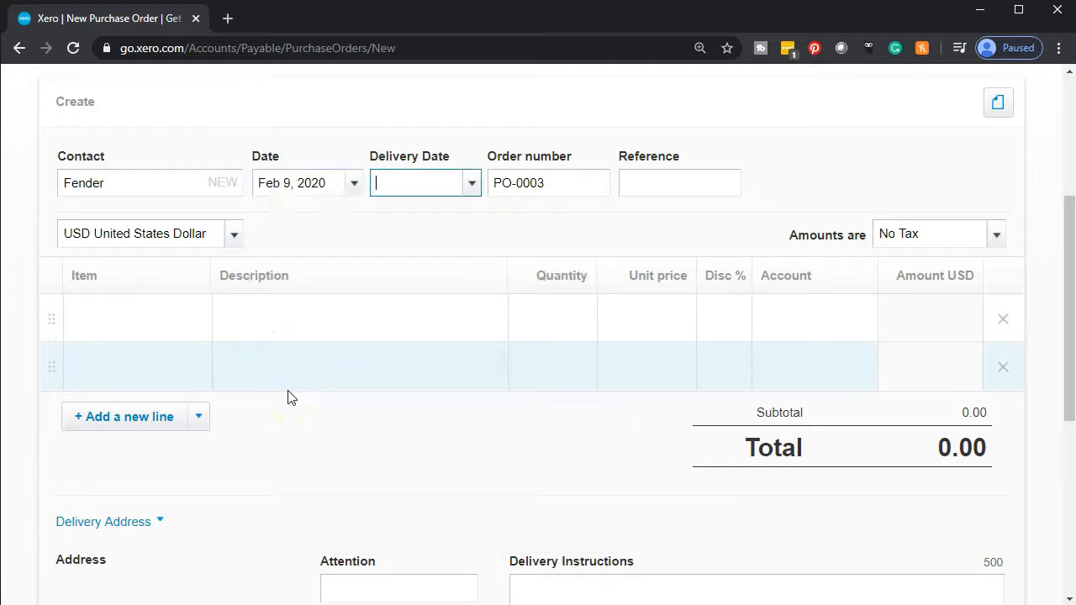
{"action": "key", "text": "Tab"}
{"action": "key", "text": "Tab"}
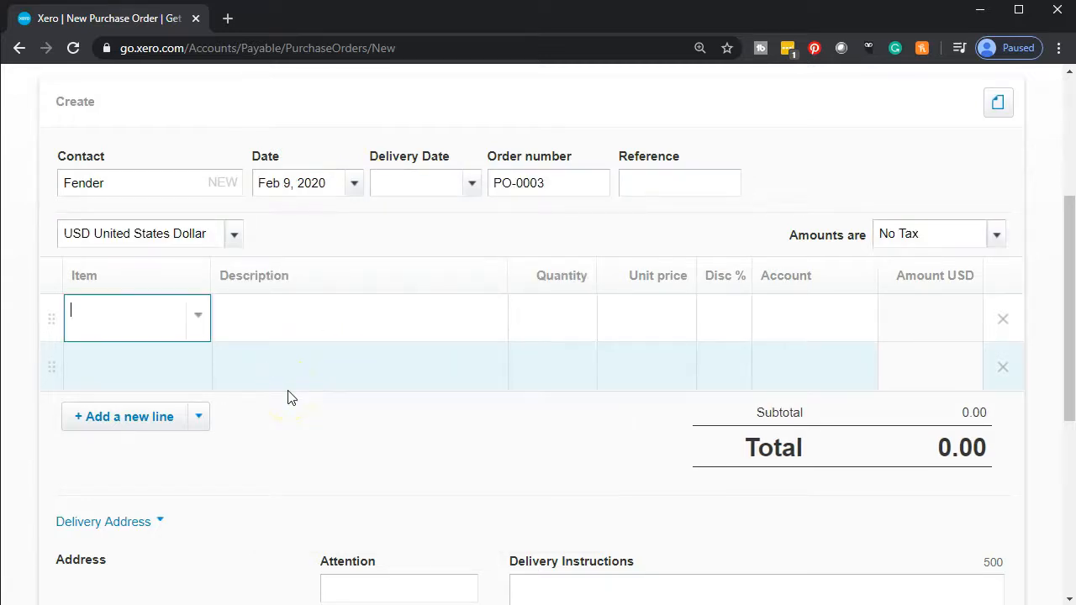
{"action": "left_click", "coordinate": [196, 316]}
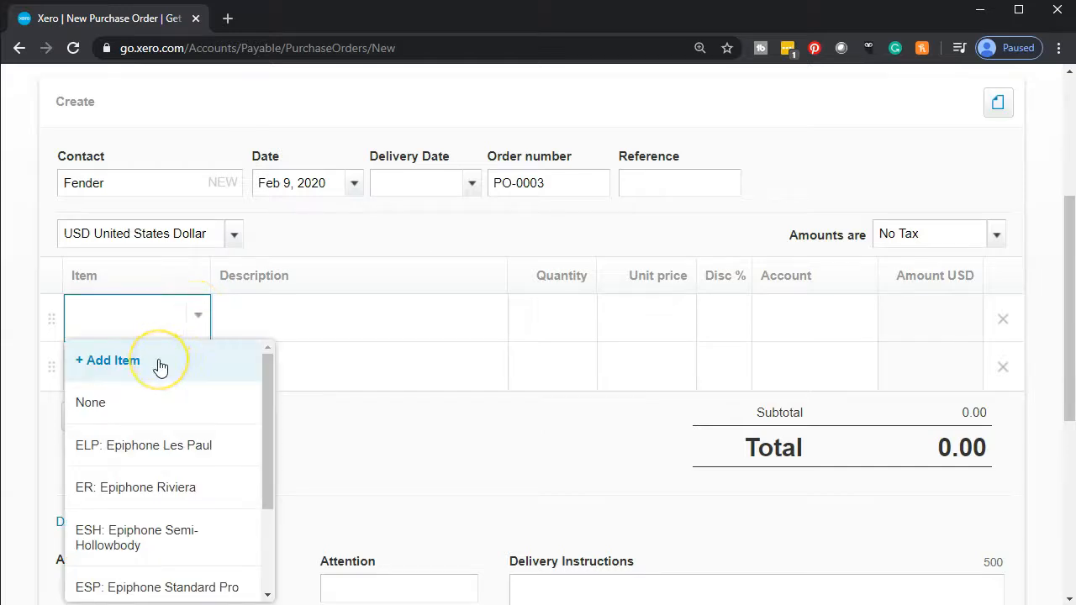
{"action": "left_click", "coordinate": [160, 363]}
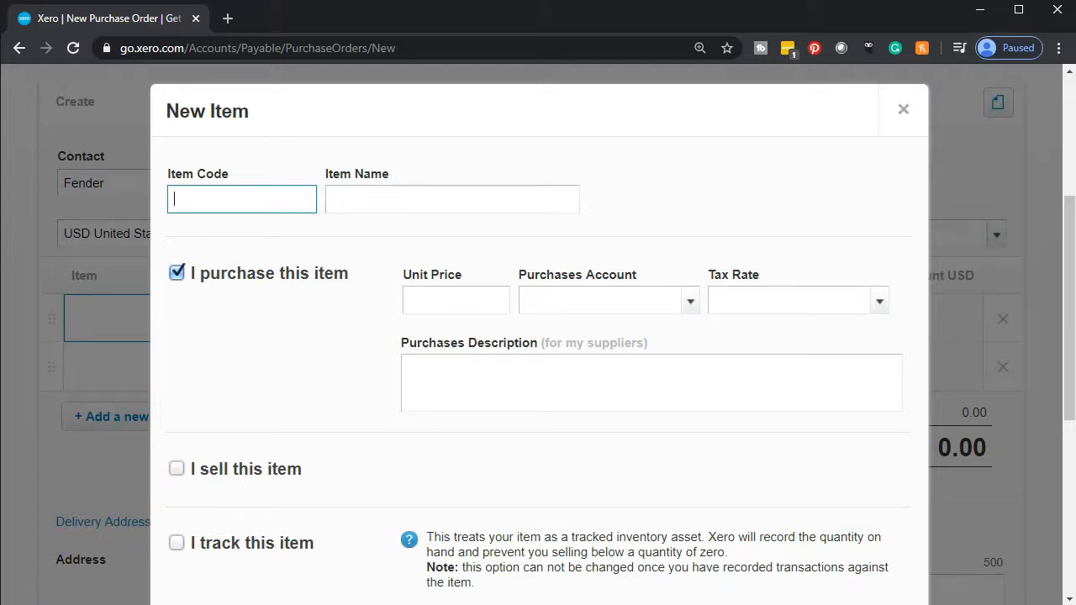
- Give the new item the code SQ and the name Squier
{"action": "left_click", "coordinate": [250, 206]}
{"action": "type", "text": "SQ"}
{"action": "key", "text": "Tab"}
{"action": "type", "text": "S"}
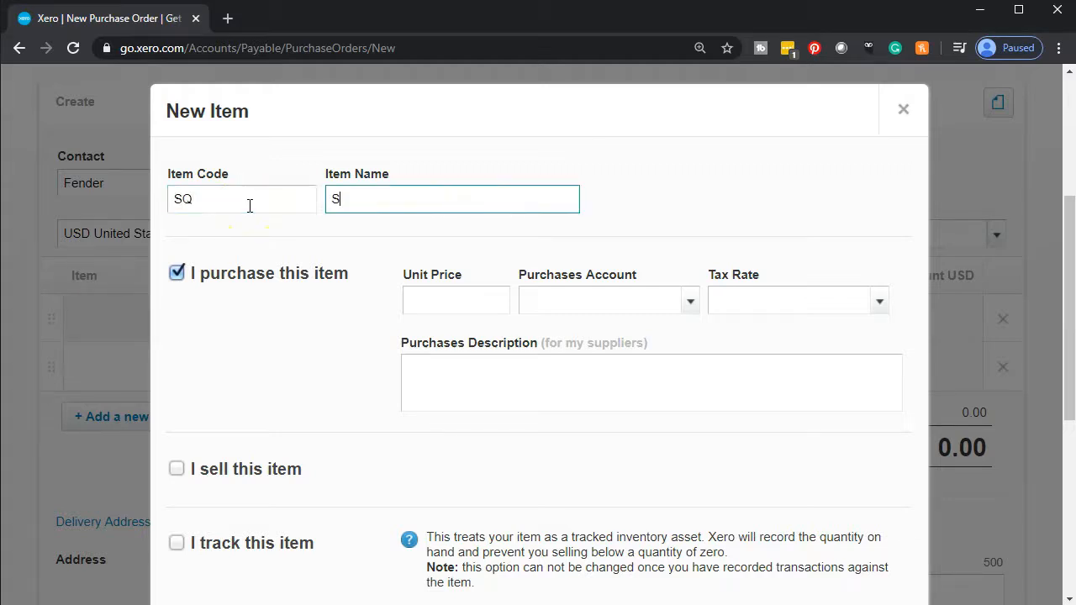
{"action": "type", "text": "quier"}
{"action": "key", "text": "Tab"}
{"action": "key", "text": "Tab"}
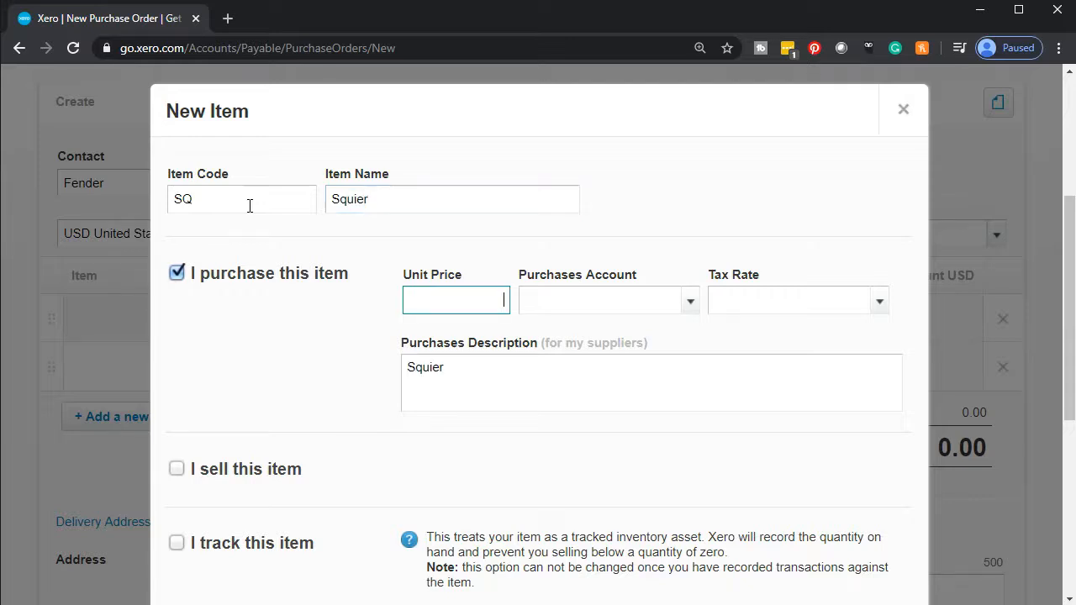
- Set the item's purchase unit price to 168 and its purchases account to 5000 - Cost of Goods Sold, keeping the tax rate Tax Exempt (0%)
{"action": "type", "text": "168"}
{"action": "key", "text": "Tab"}
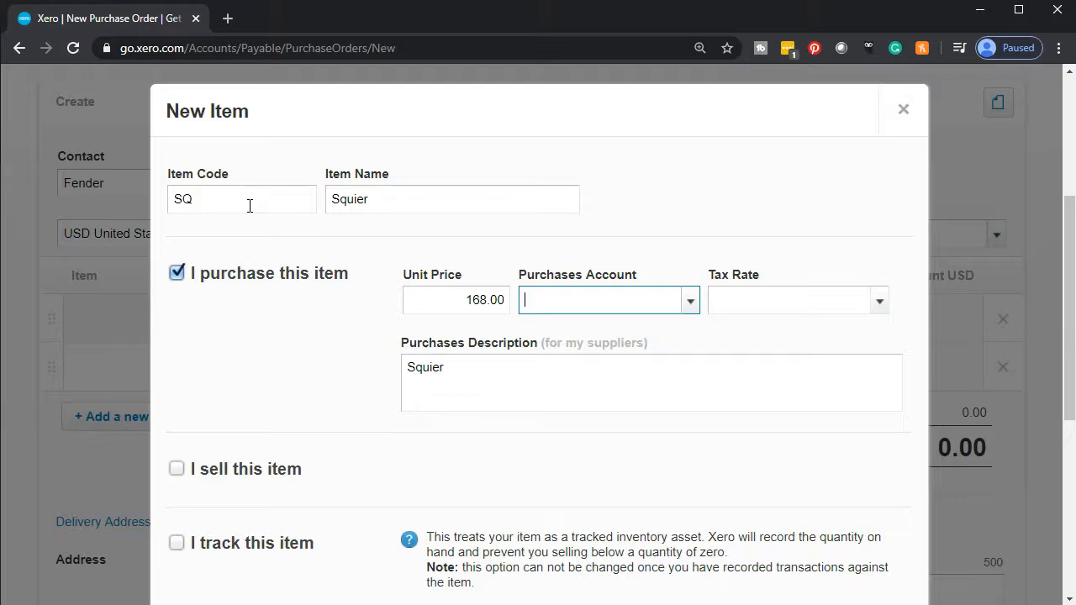
{"action": "left_click", "coordinate": [690, 304]}
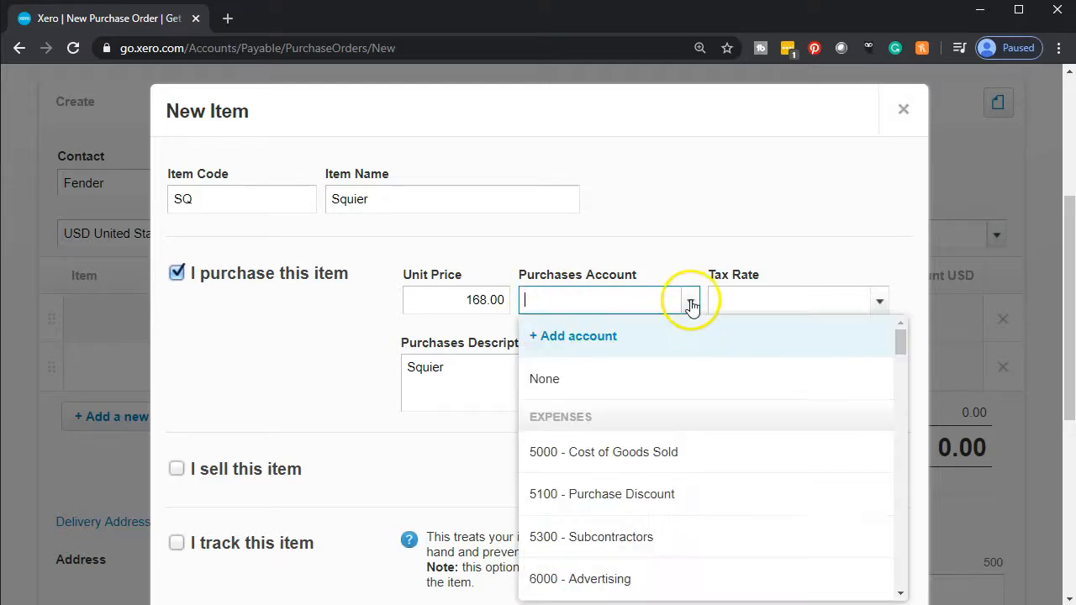
{"action": "left_click", "coordinate": [644, 445]}
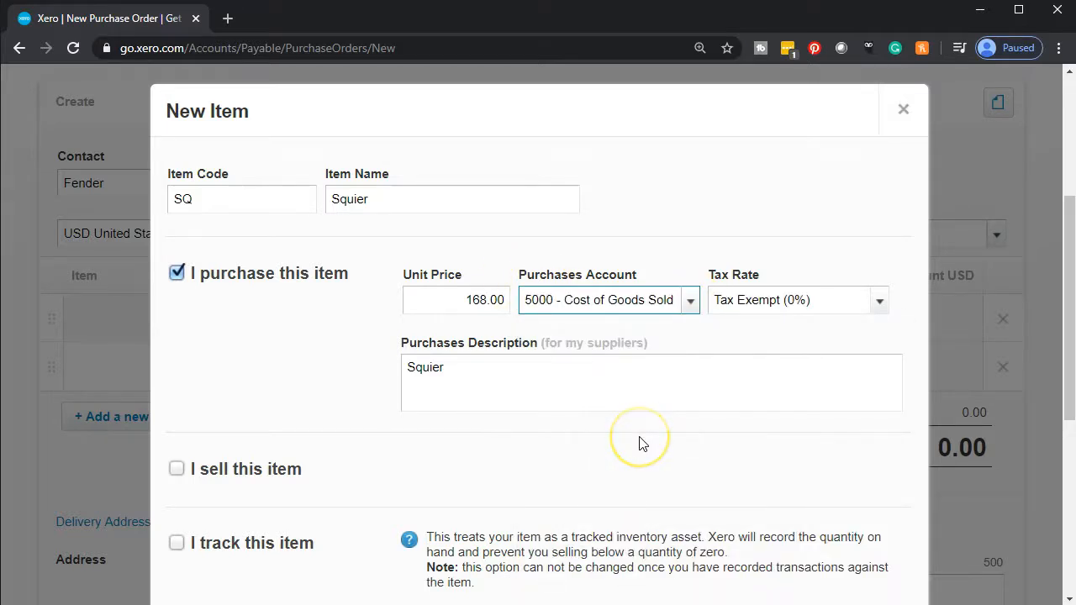
{"action": "key", "text": "Tab"}
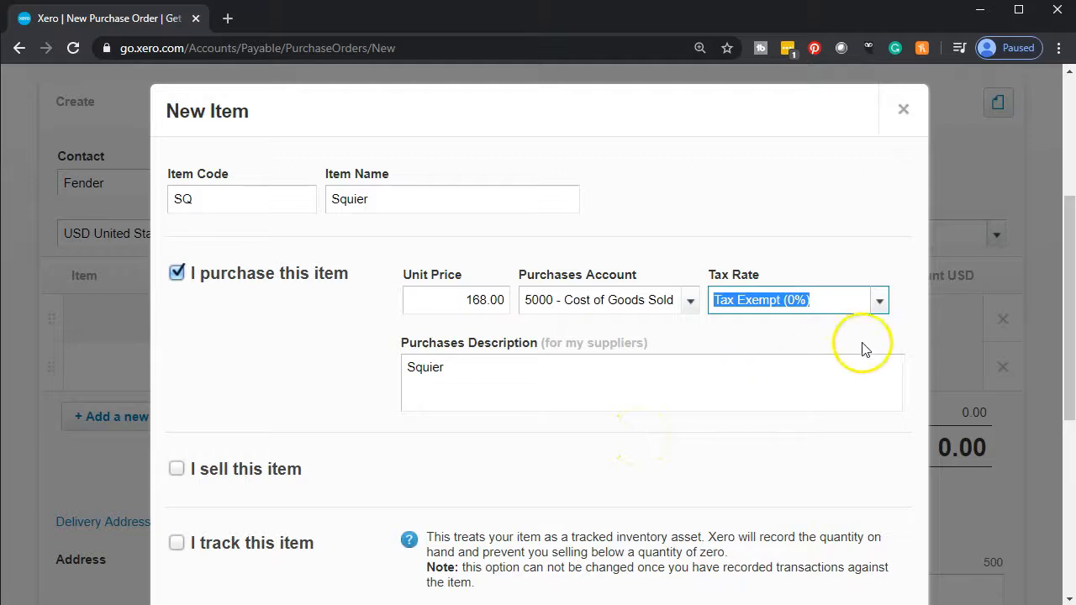
{"action": "left_click", "coordinate": [879, 303]}
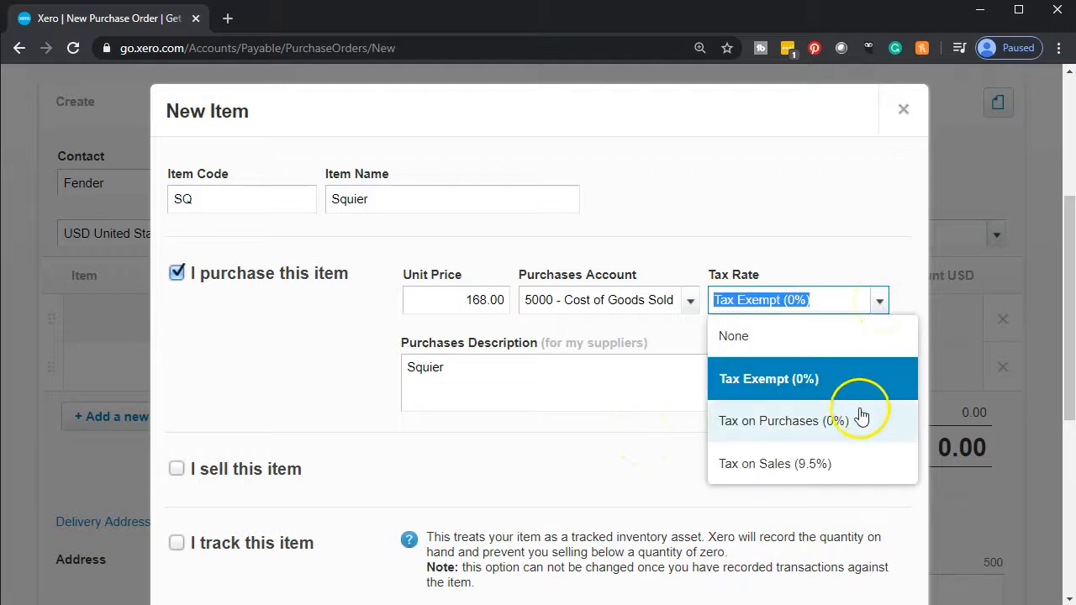
{"action": "left_click", "coordinate": [800, 195]}
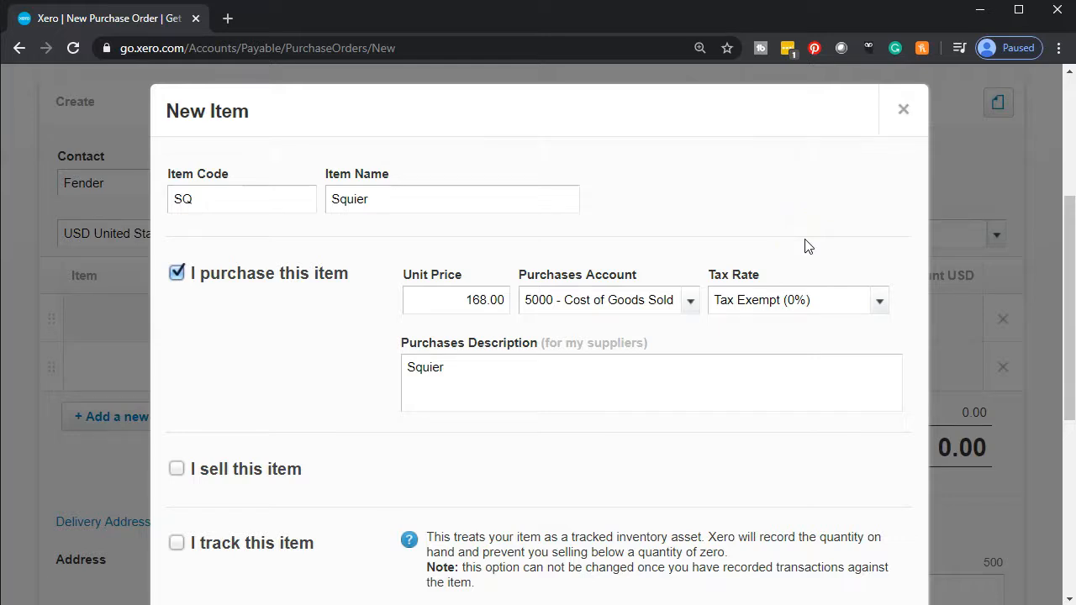
{"action": "left_click", "coordinate": [500, 378]}
{"action": "left_click_drag", "start_coordinate": [500, 378], "coordinate": [377, 384]}
- Mark the Squier item as one that is sold and set its sales unit price to 244
{"action": "scroll", "coordinate": [328, 382], "scroll_direction": "down", "scroll_amount": 1}
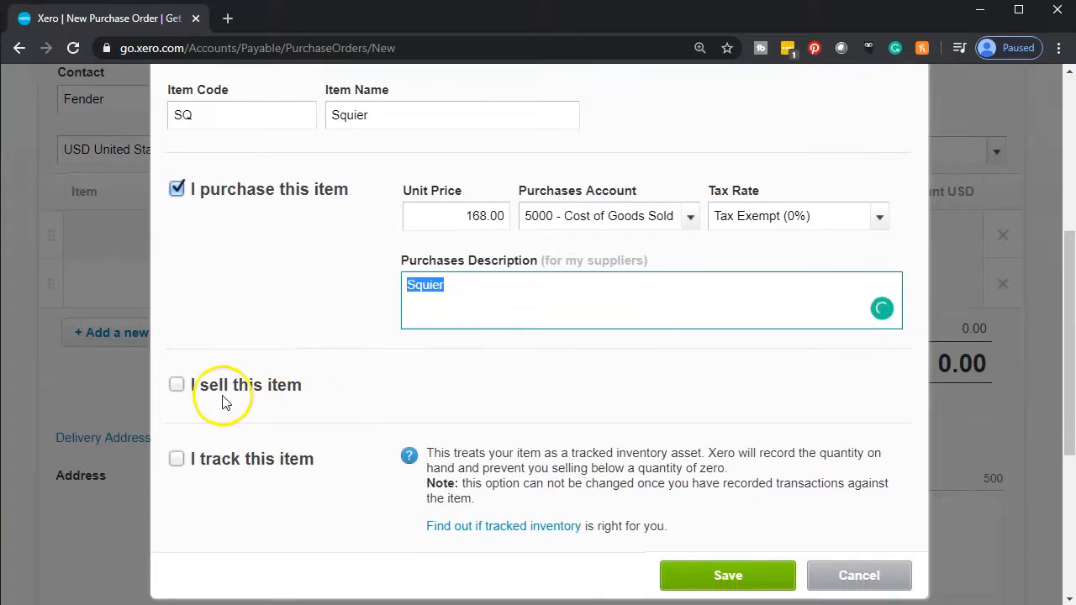
{"action": "left_click", "coordinate": [175, 390]}
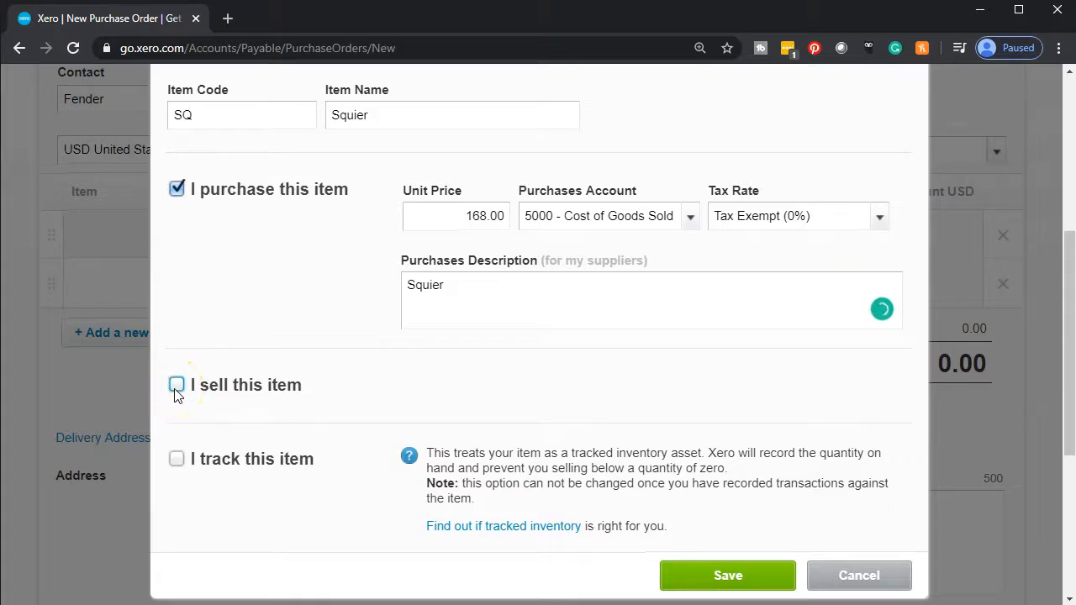
{"action": "left_click", "coordinate": [411, 414]}
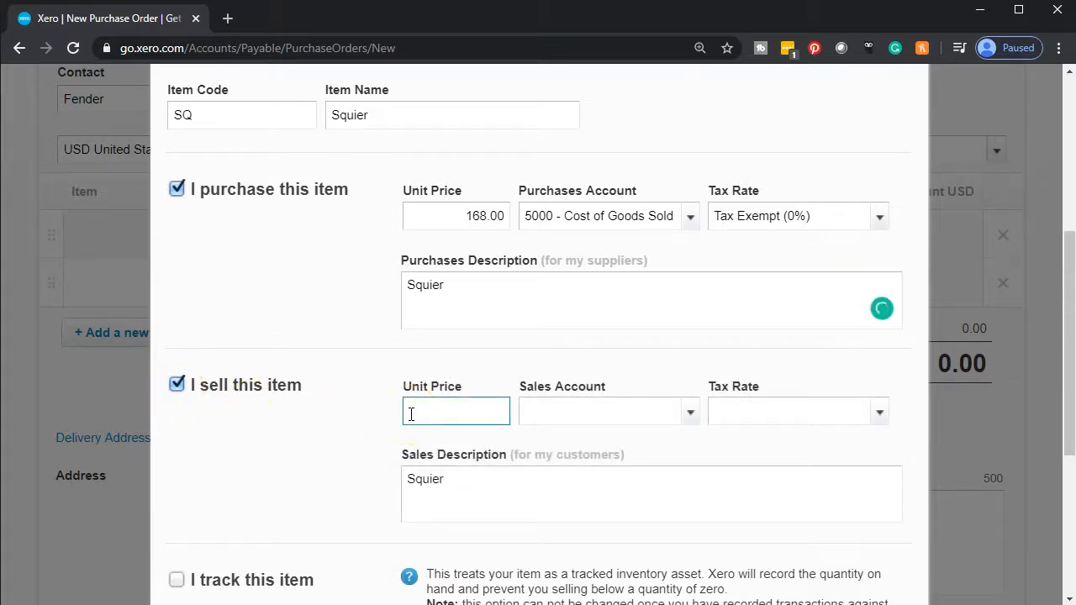
{"action": "type", "text": "244"}
{"action": "key", "text": "Tab"}
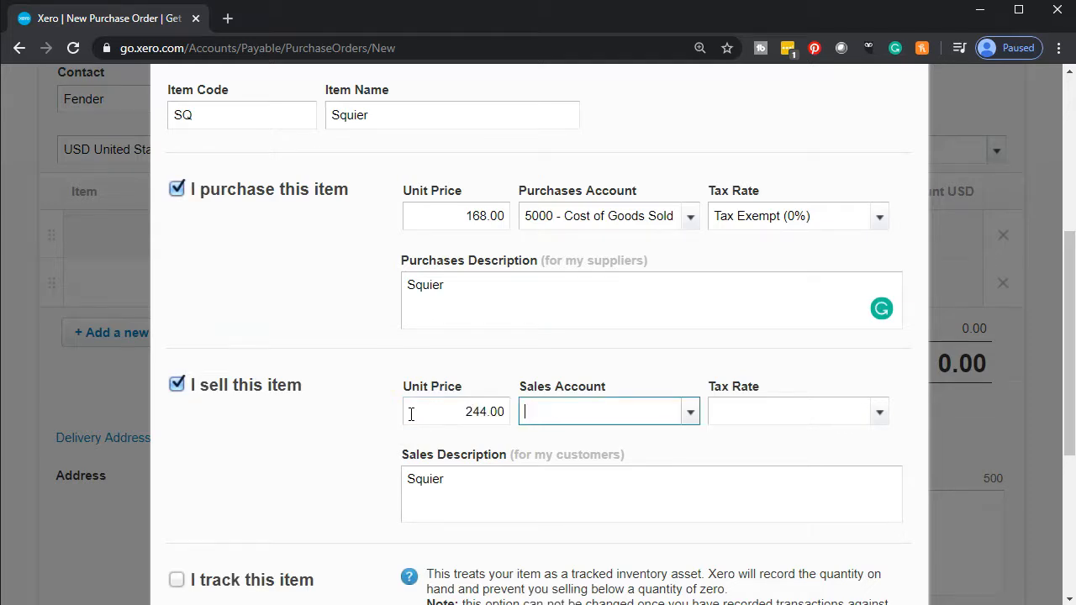
- Assign the item's sales to account 4200 - Merchandise with the tax rate Tax on Sales (9.5%)
{"action": "left_click", "coordinate": [689, 413]}
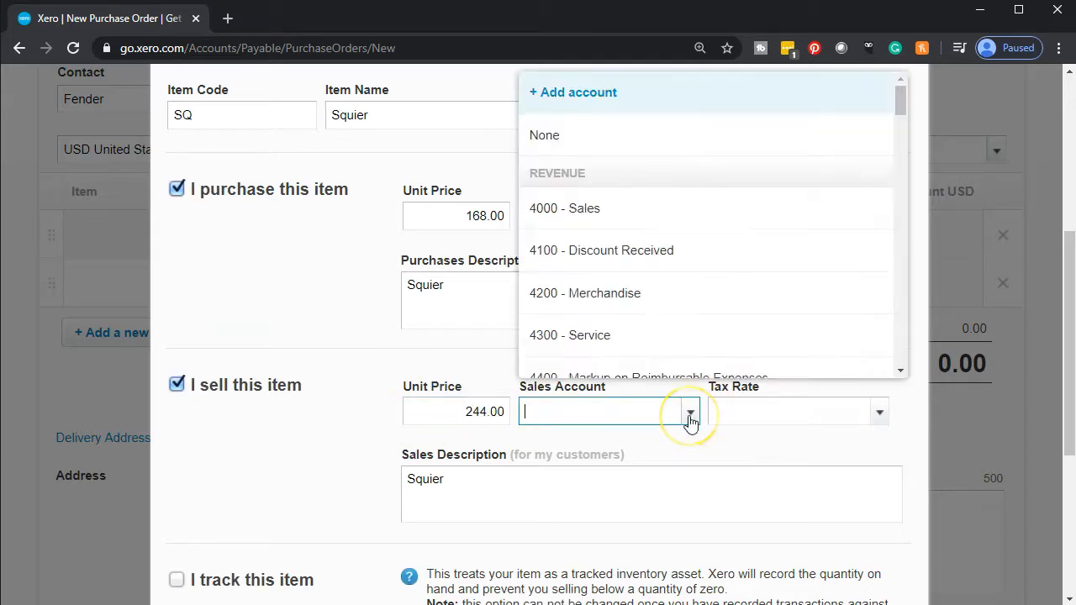
{"action": "left_click", "coordinate": [605, 293]}
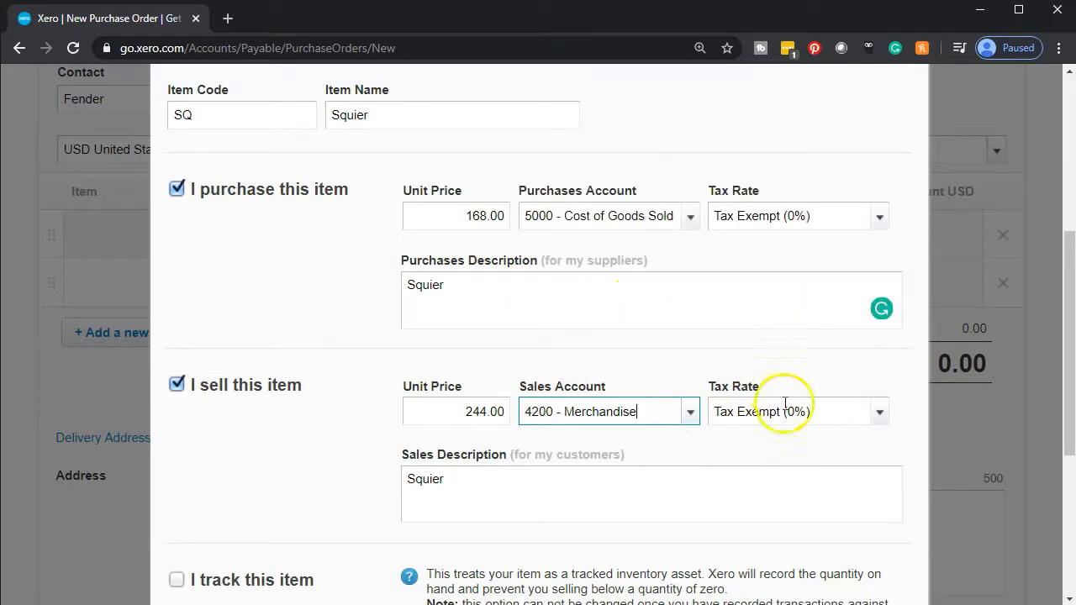
{"action": "left_click", "coordinate": [878, 415]}
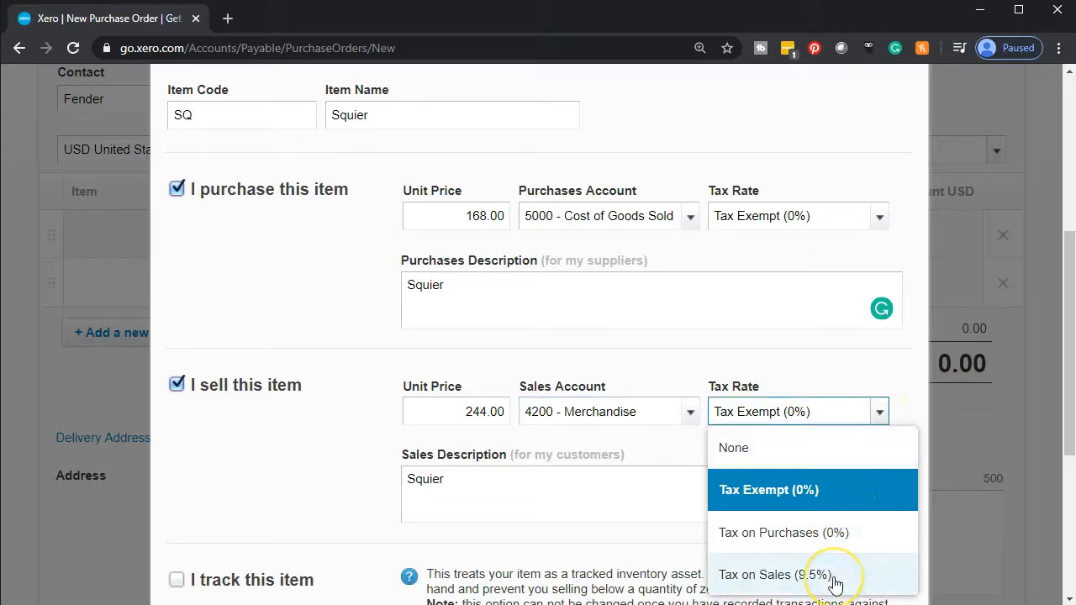
{"action": "left_click", "coordinate": [835, 580]}
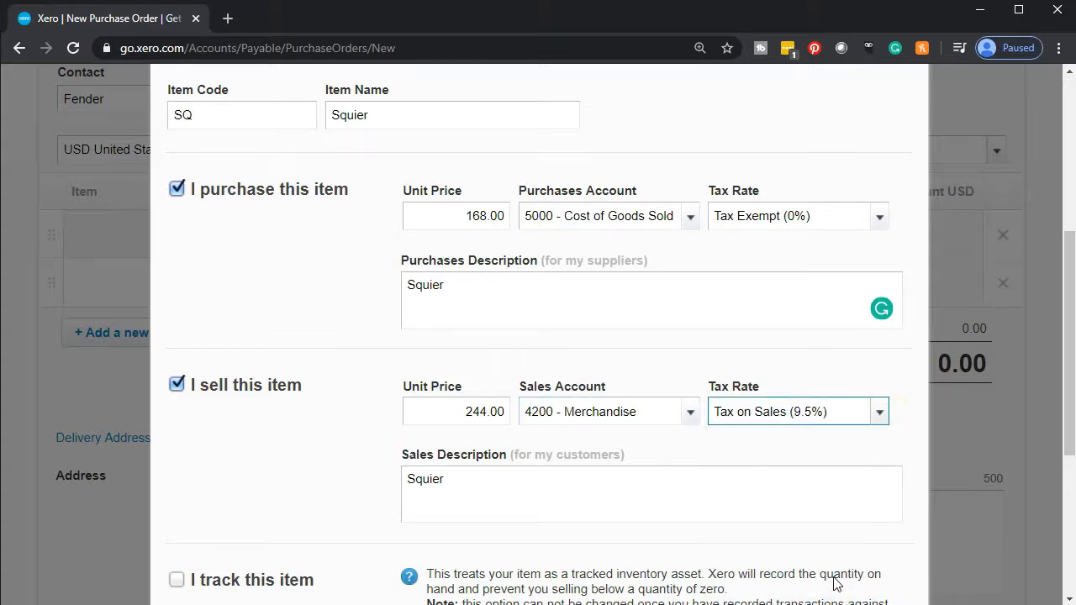
{"action": "scroll", "coordinate": [324, 461], "scroll_direction": "down", "scroll_amount": 2}
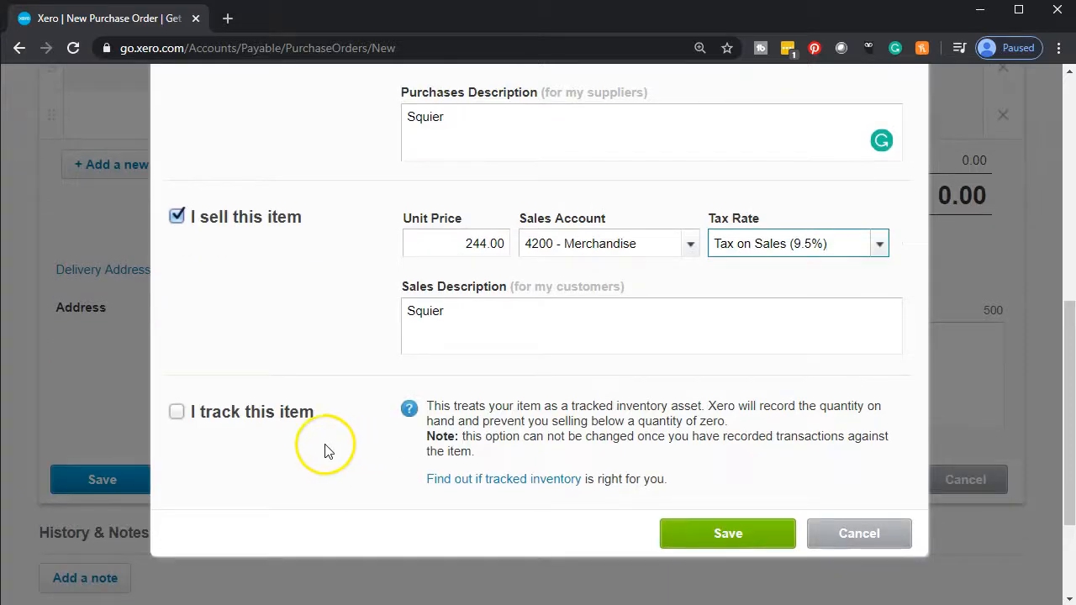
- Track the Squier item in inventory account 1400 - Inventory Asset and try to save the item
{"action": "left_click", "coordinate": [177, 413]}
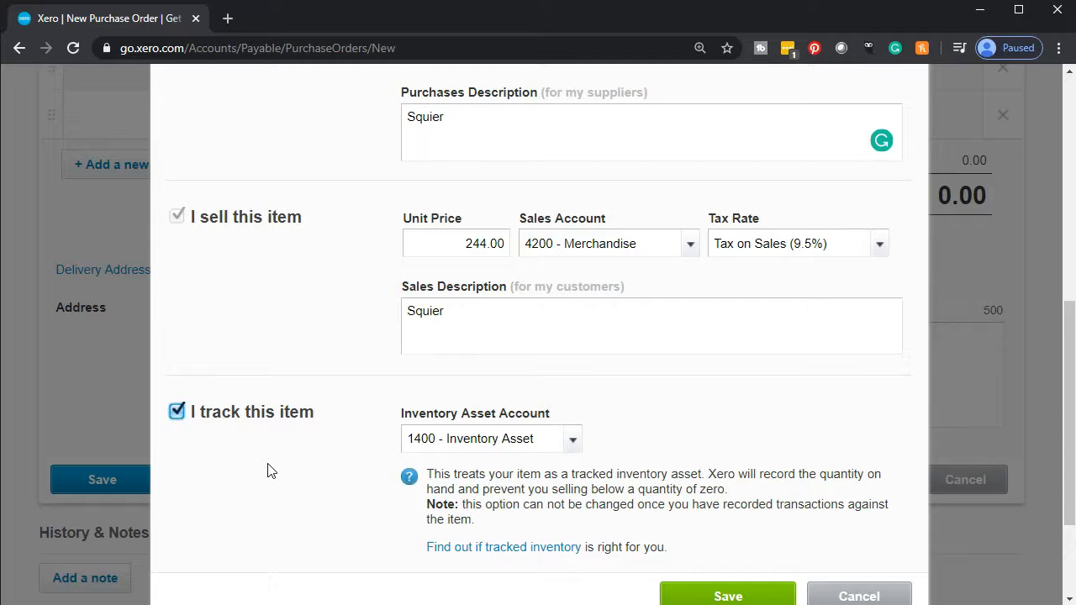
{"action": "scroll", "coordinate": [269, 468], "scroll_direction": "down", "scroll_amount": 1}
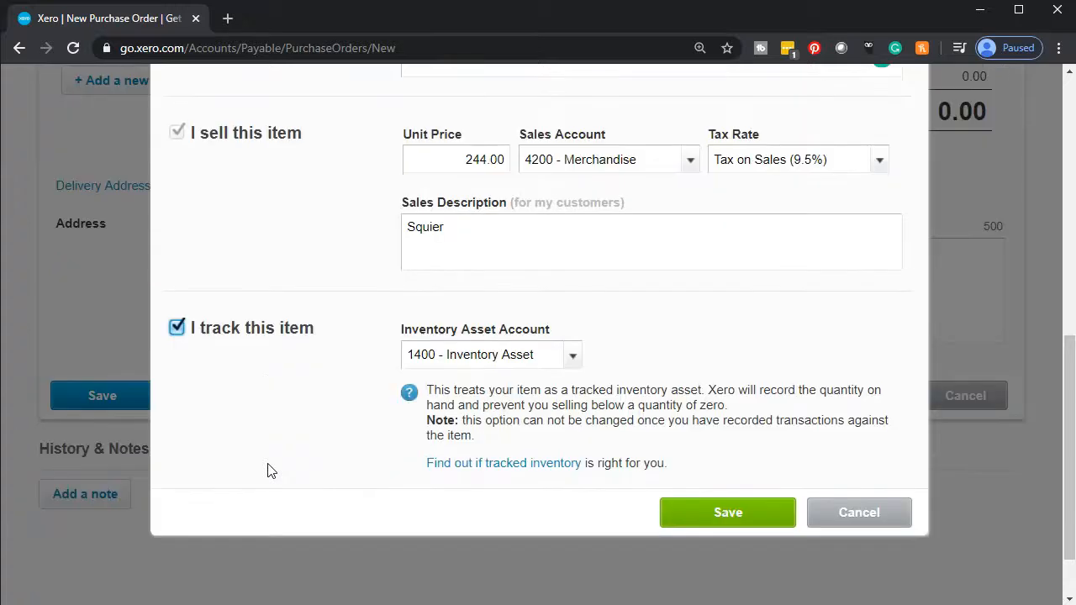
{"action": "left_click", "coordinate": [700, 508]}
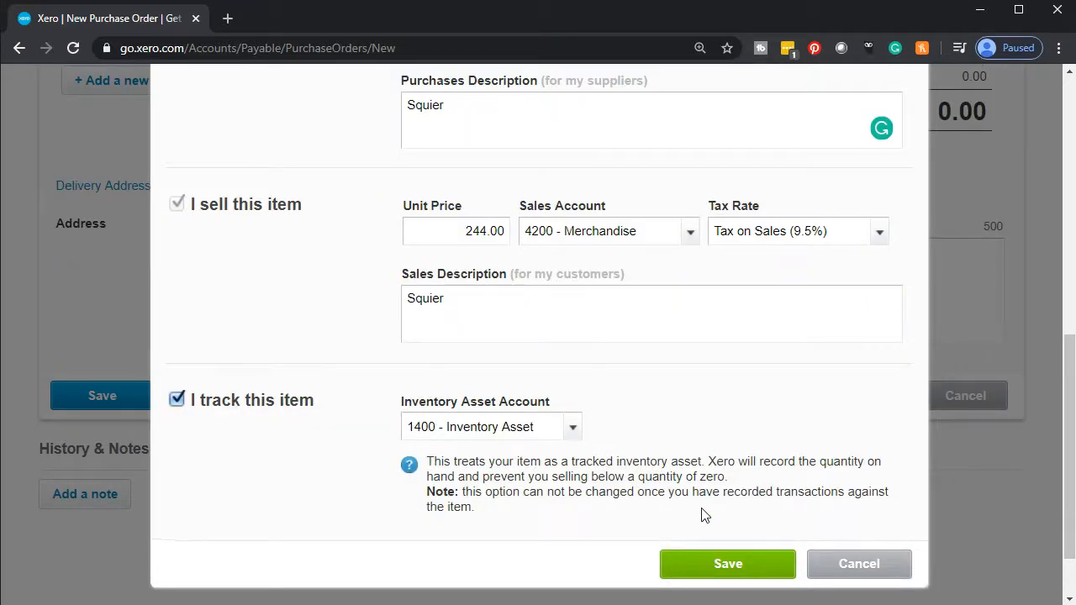
- Set the item's Cost of Goods Sold account to 5000 - Cost of Goods Sold and save the item to the order line
{"action": "scroll", "coordinate": [602, 507], "scroll_direction": "up", "scroll_amount": 3}
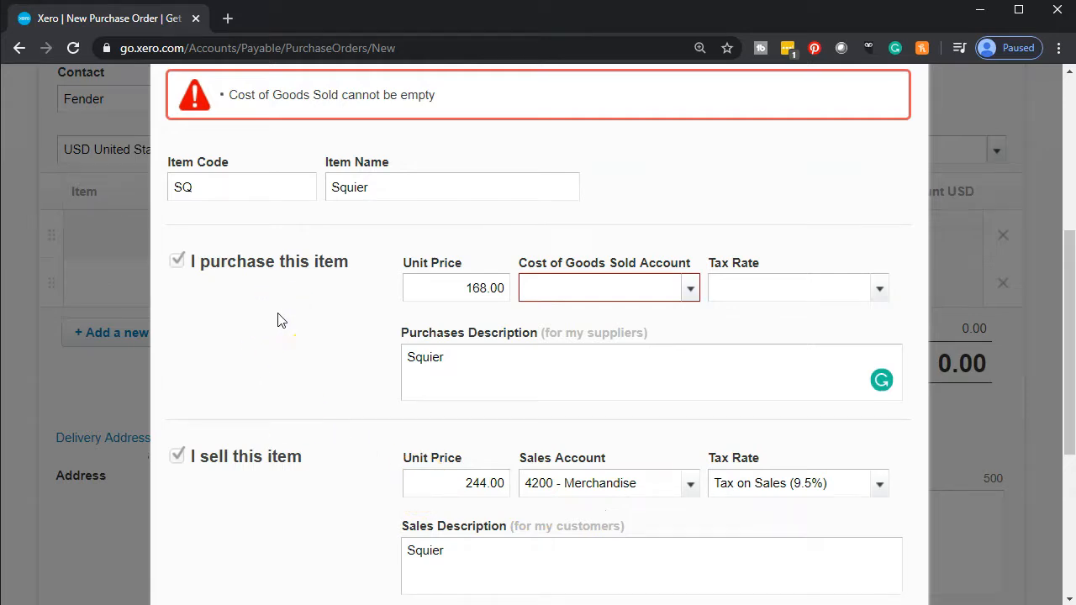
{"action": "left_click", "coordinate": [696, 290]}
{"action": "left_click", "coordinate": [655, 389]}
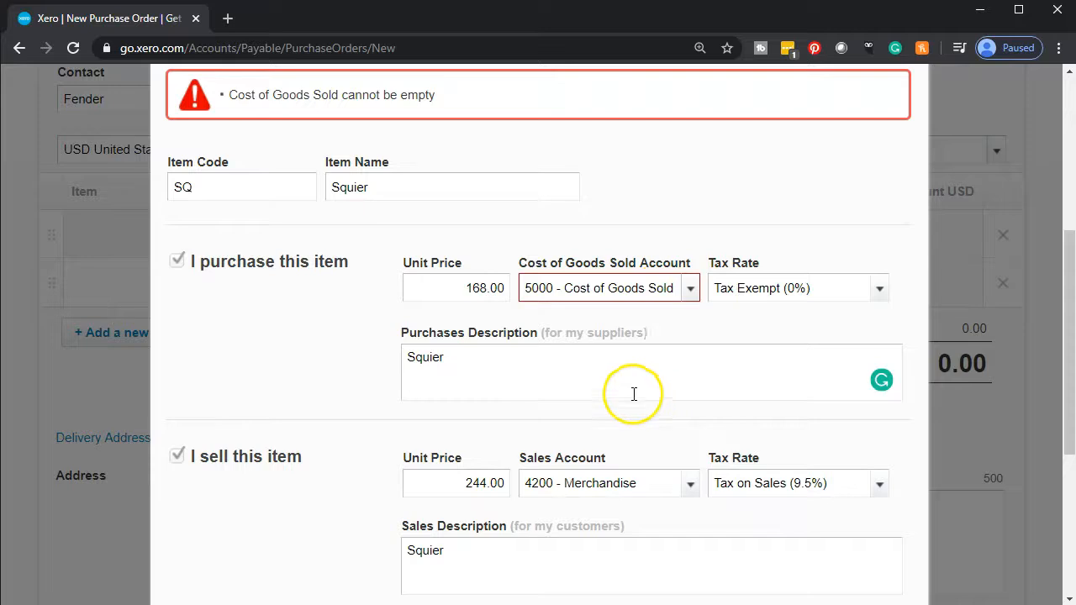
{"action": "scroll", "coordinate": [316, 353], "scroll_direction": "down", "scroll_amount": 4}
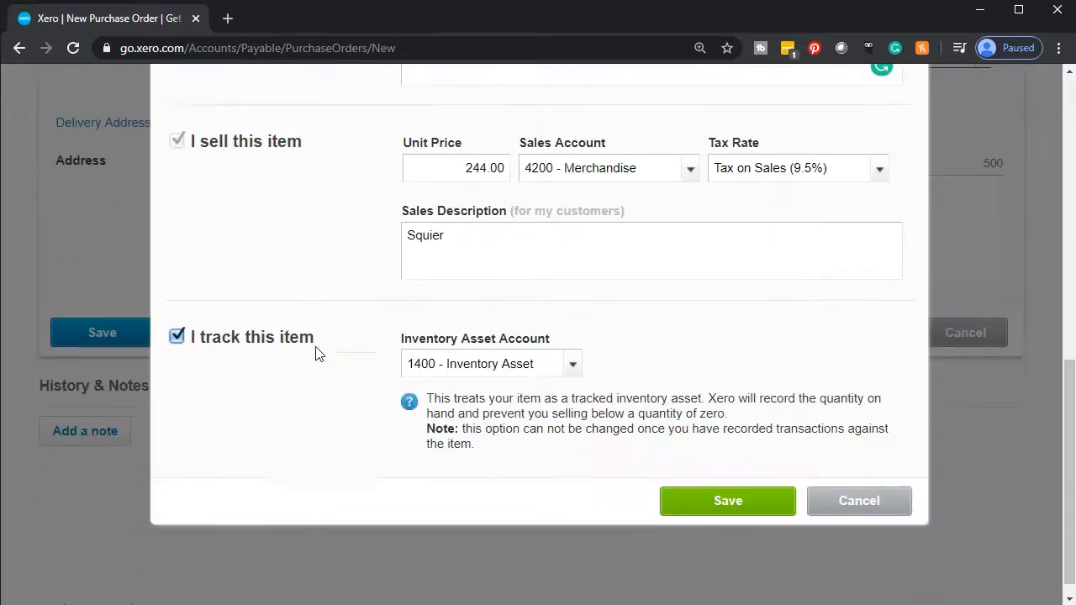
{"action": "left_click", "coordinate": [708, 484]}
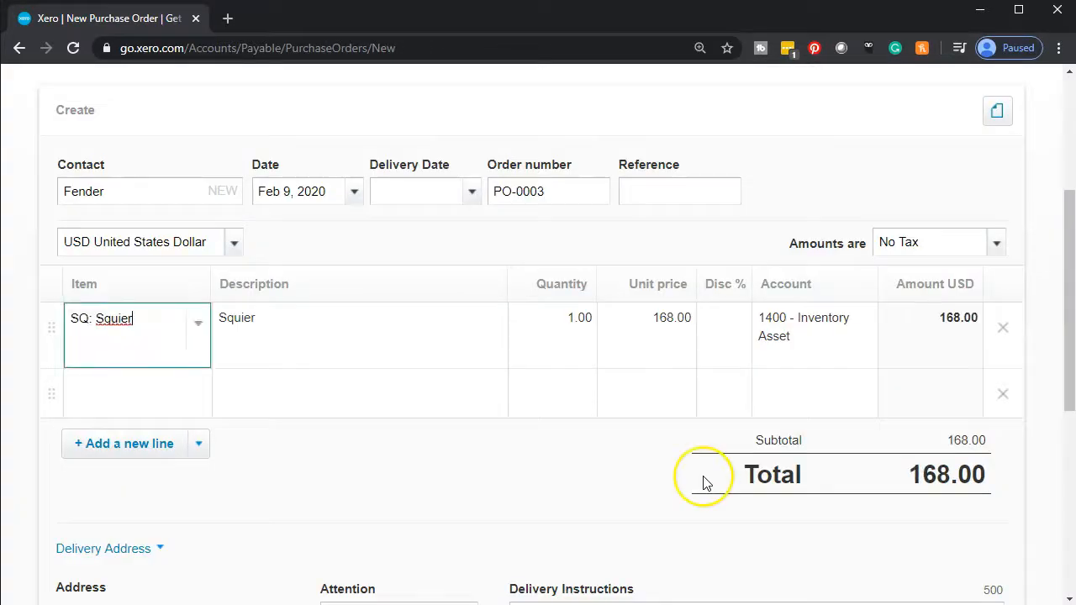
{"action": "key", "text": "Tab"}
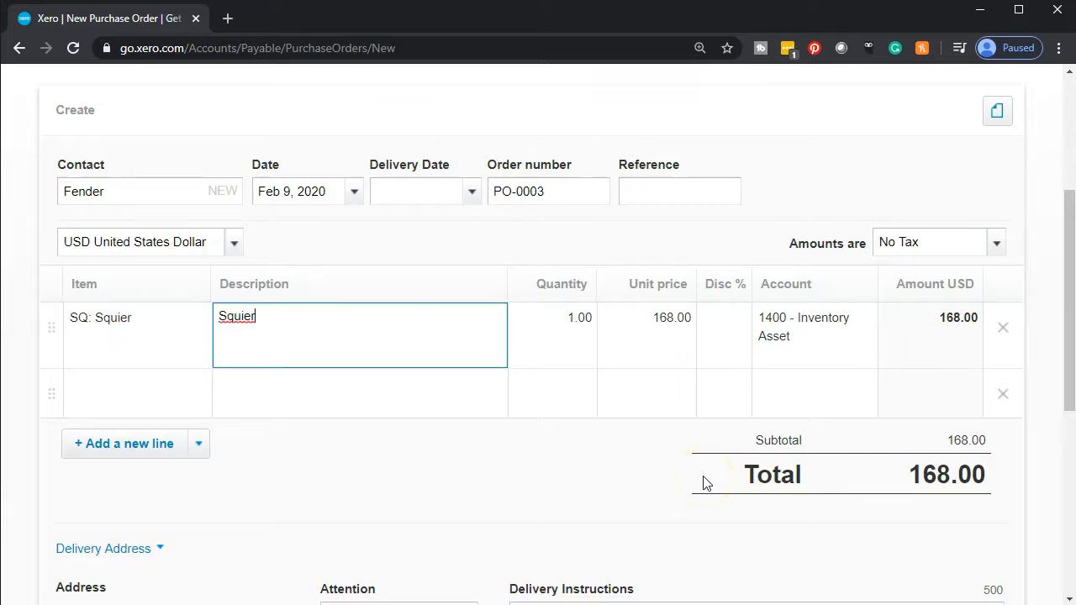
{"action": "key", "text": "Tab"}
{"action": "key", "text": "Tab"}
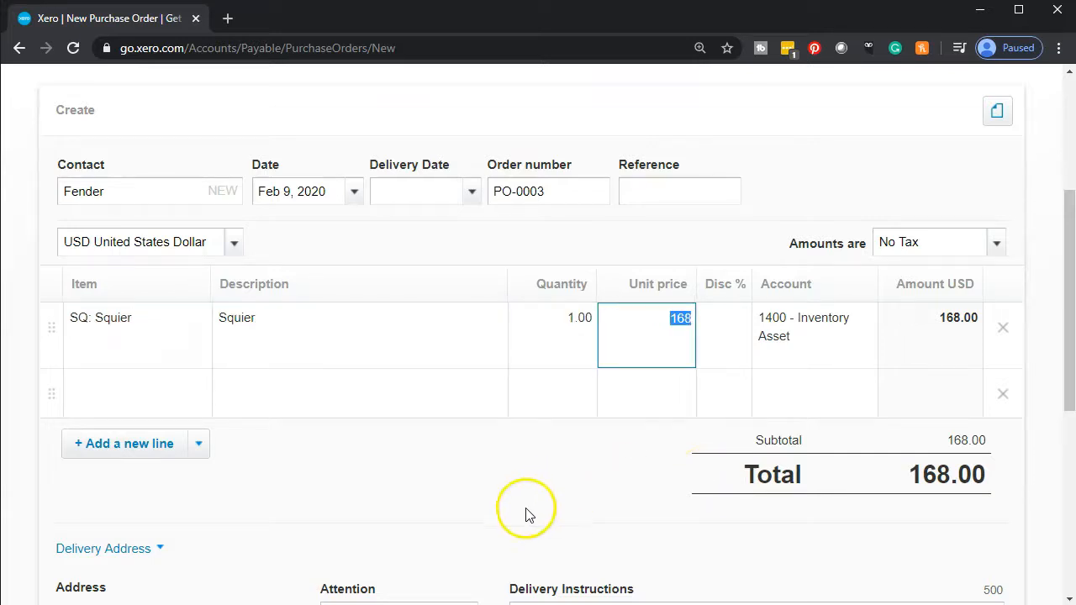
- Write the note "Customer - New Music Stuff" for the purchase order, correcting the spelling of Customer
{"action": "scroll", "coordinate": [529, 510], "scroll_direction": "down", "scroll_amount": 1}
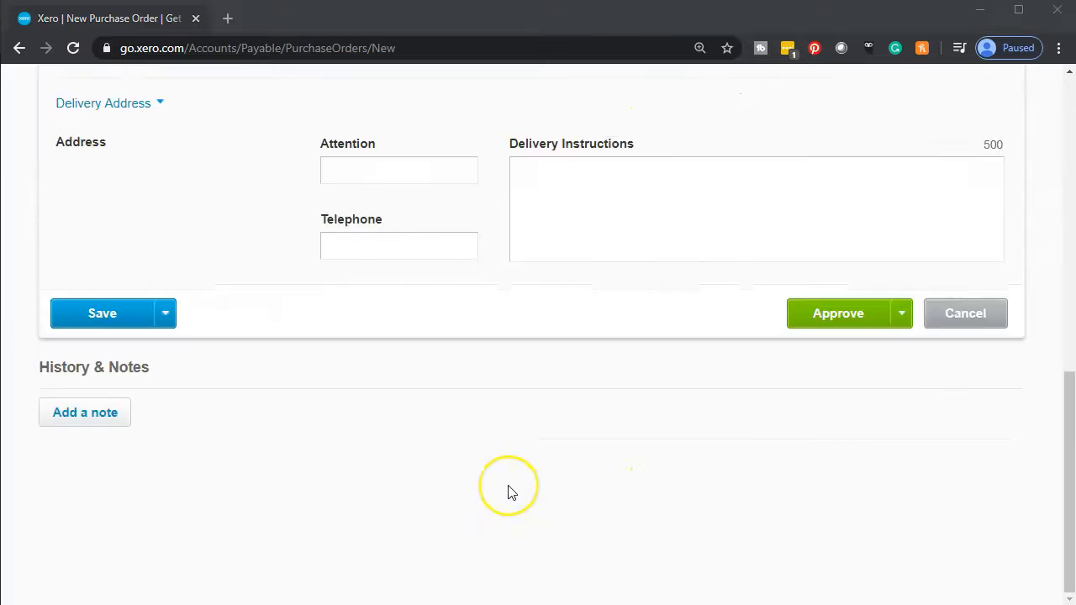
{"action": "scroll", "coordinate": [509, 490], "scroll_direction": "up", "scroll_amount": 6}
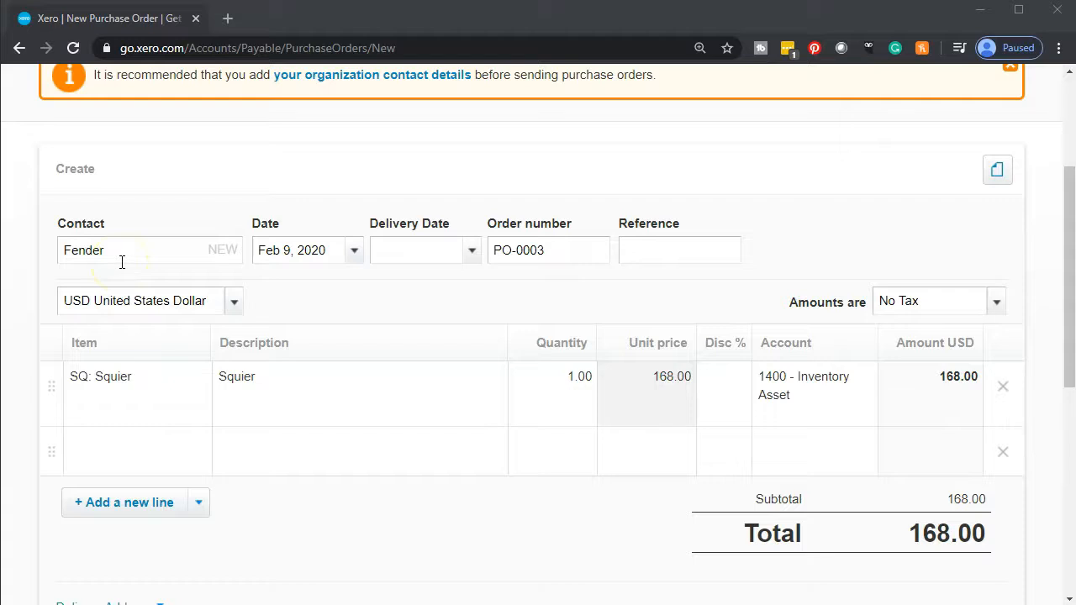
{"action": "scroll", "coordinate": [122, 263], "scroll_direction": "down", "scroll_amount": 6}
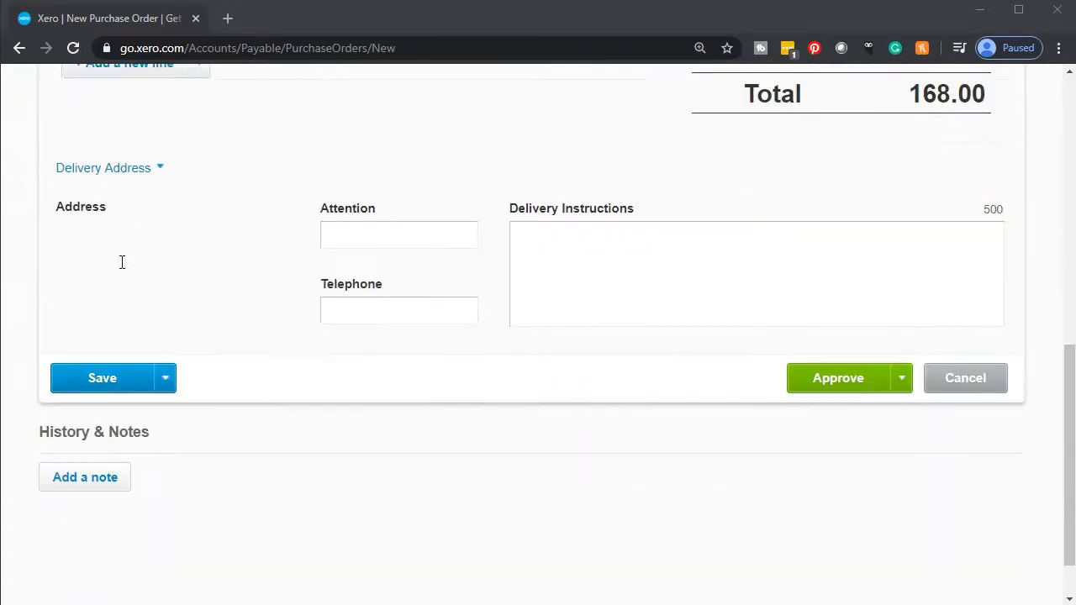
{"action": "left_click", "coordinate": [106, 420]}
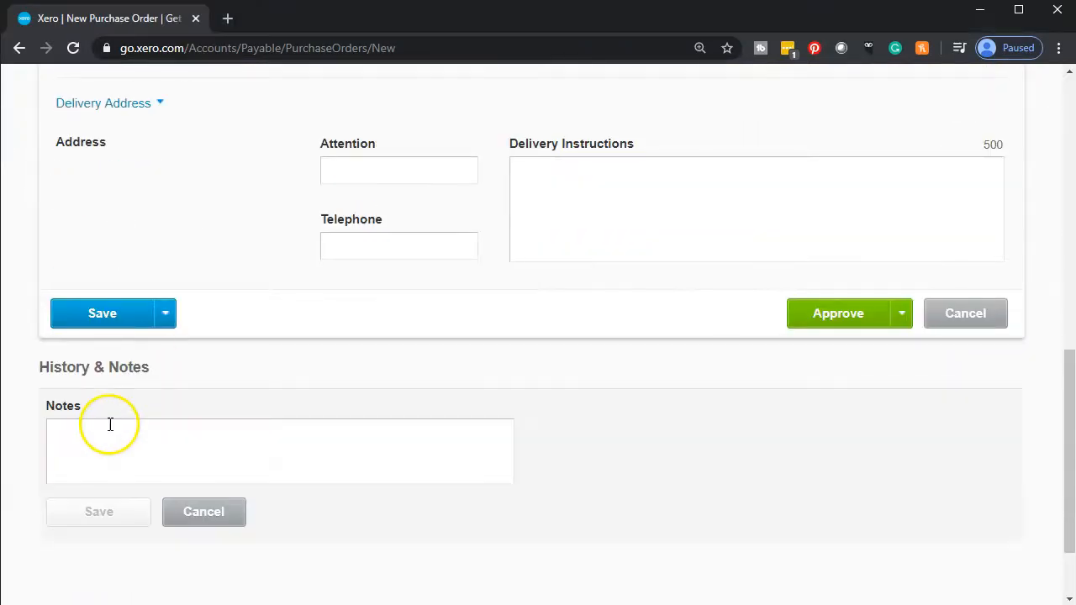
{"action": "left_click", "coordinate": [147, 453]}
{"action": "type", "text": "Co"}
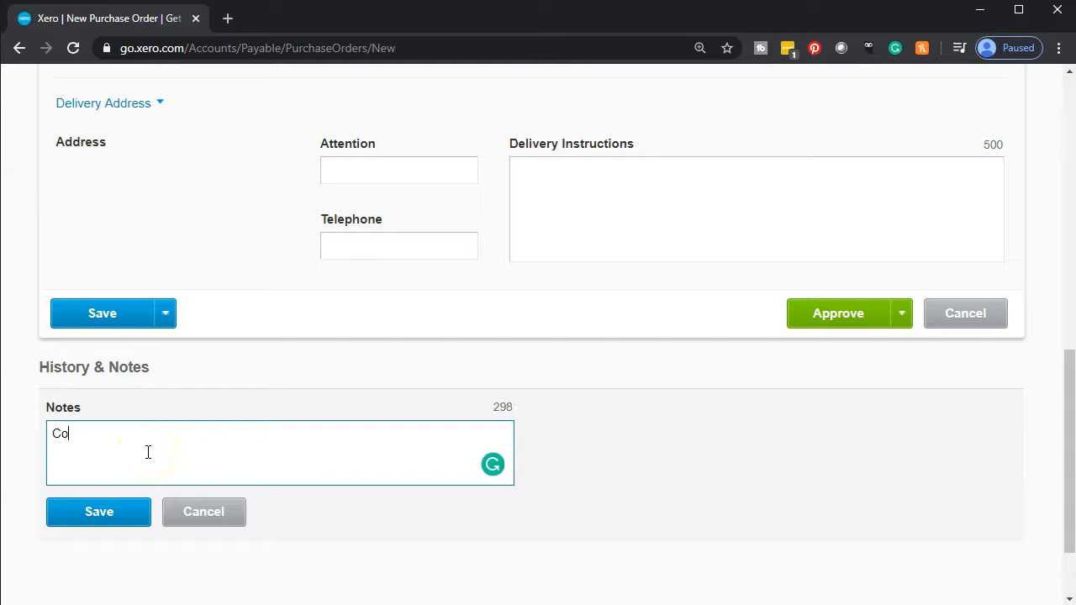
{"action": "type", "text": "stomer - New Music Stuff"}
{"action": "left_click", "coordinate": [75, 435]}
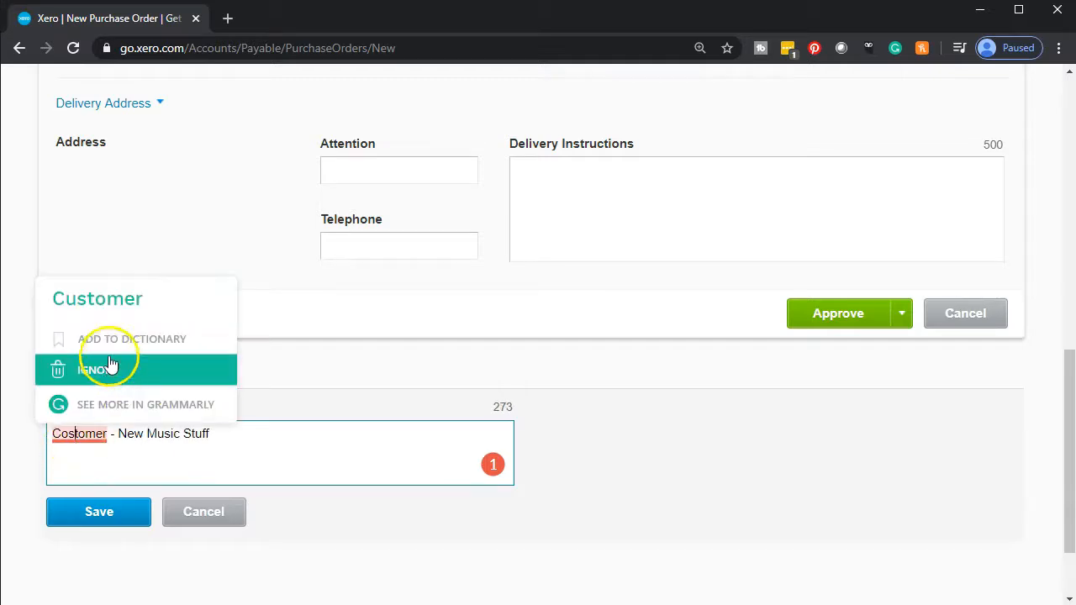
{"action": "left_click", "coordinate": [110, 302]}
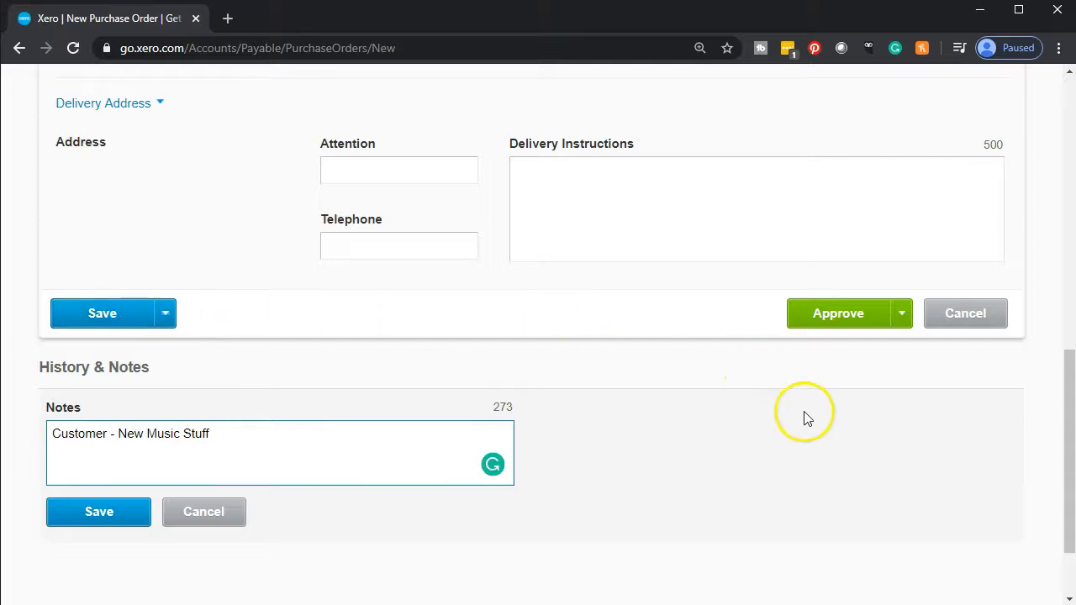
- Approve the Fender purchase order and start another one
{"action": "scroll", "coordinate": [820, 458], "scroll_direction": "up", "scroll_amount": 3}
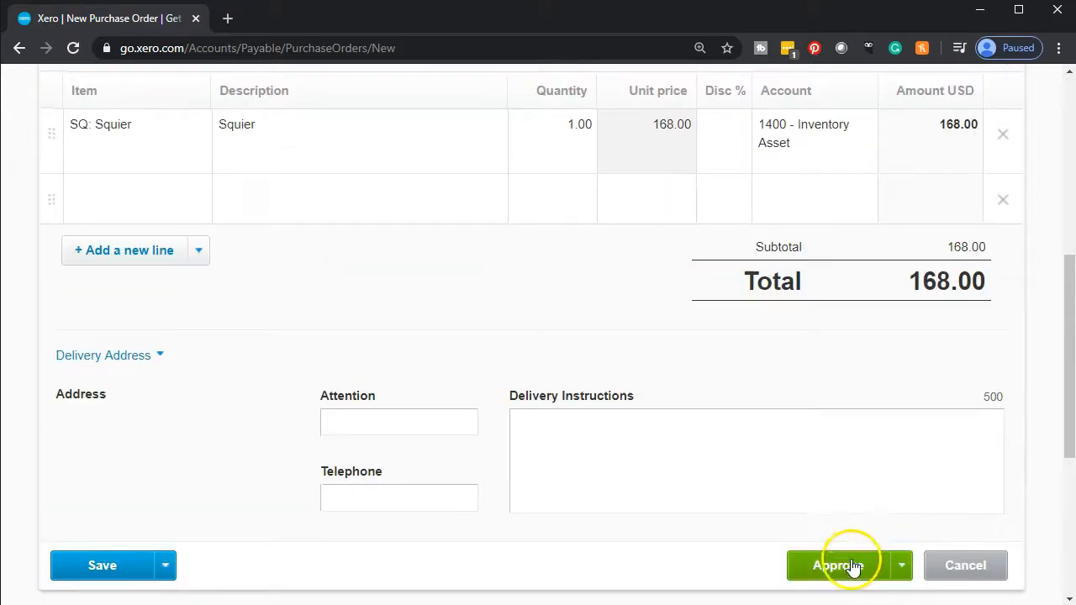
{"action": "left_click", "coordinate": [902, 569]}
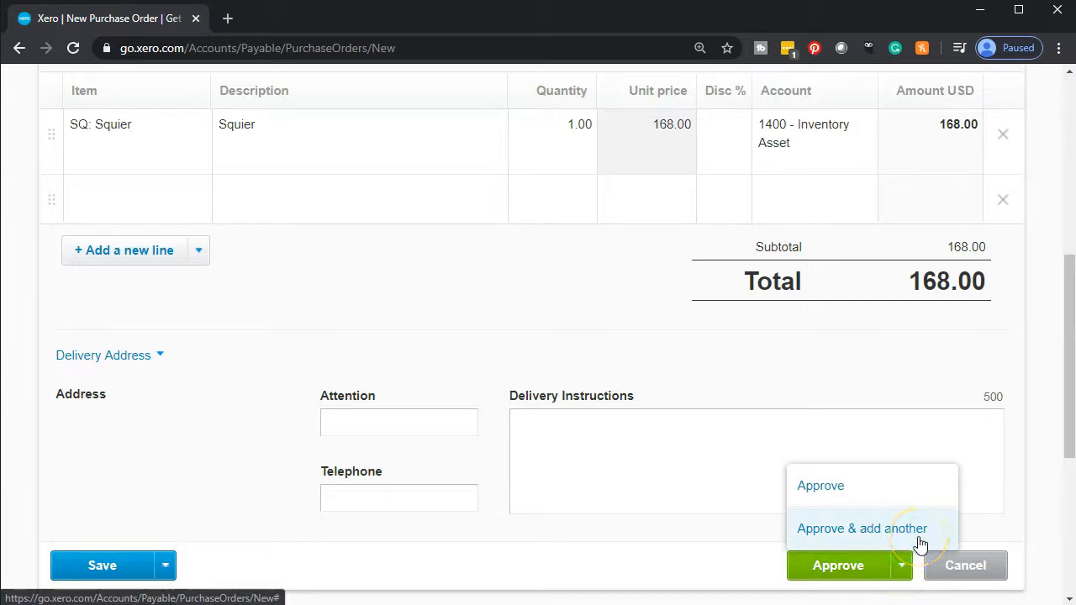
{"action": "left_click", "coordinate": [920, 538]}
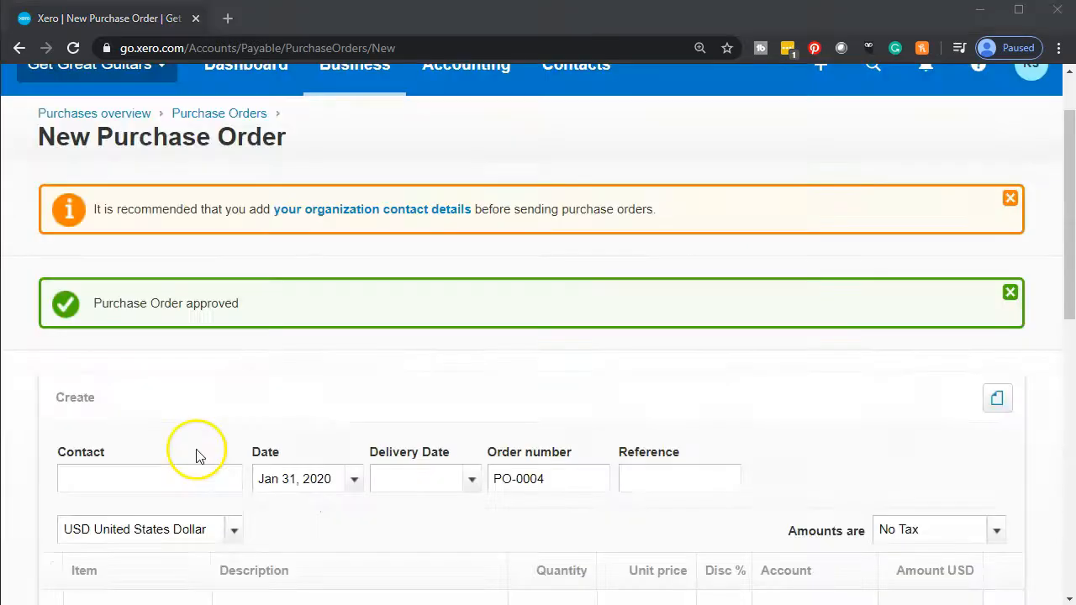
- Set the new purchase order's contact to Epiphone and its date to Feb 9, 2020
{"action": "scroll", "coordinate": [196, 446], "scroll_direction": "down", "scroll_amount": 2}
{"action": "left_click", "coordinate": [92, 305]}
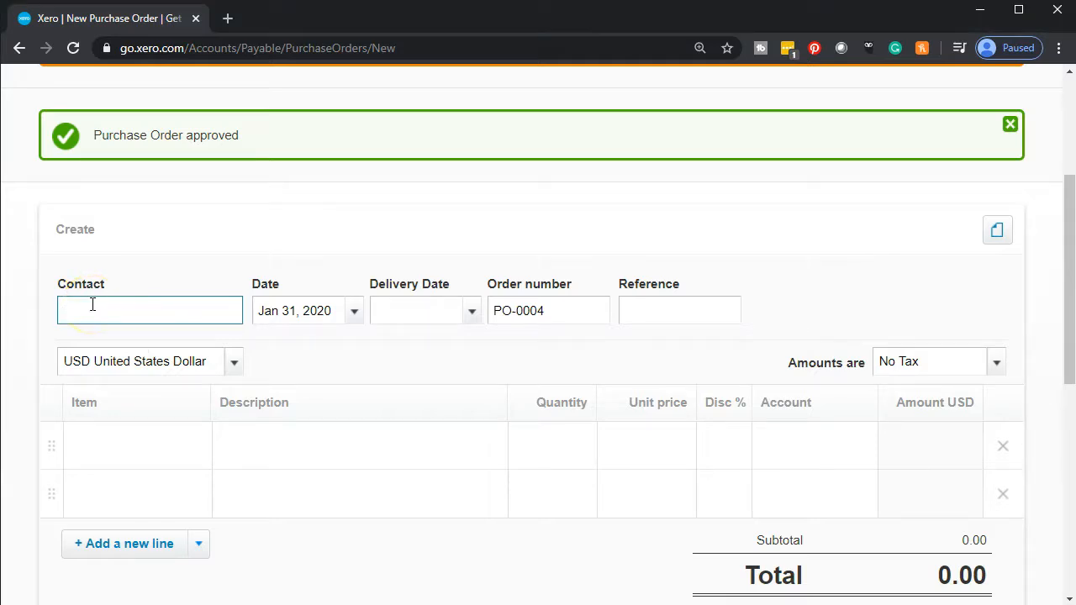
{"action": "type", "text": "P"}
{"action": "key", "text": "BackSpace"}
{"action": "type", "text": "Ep"}
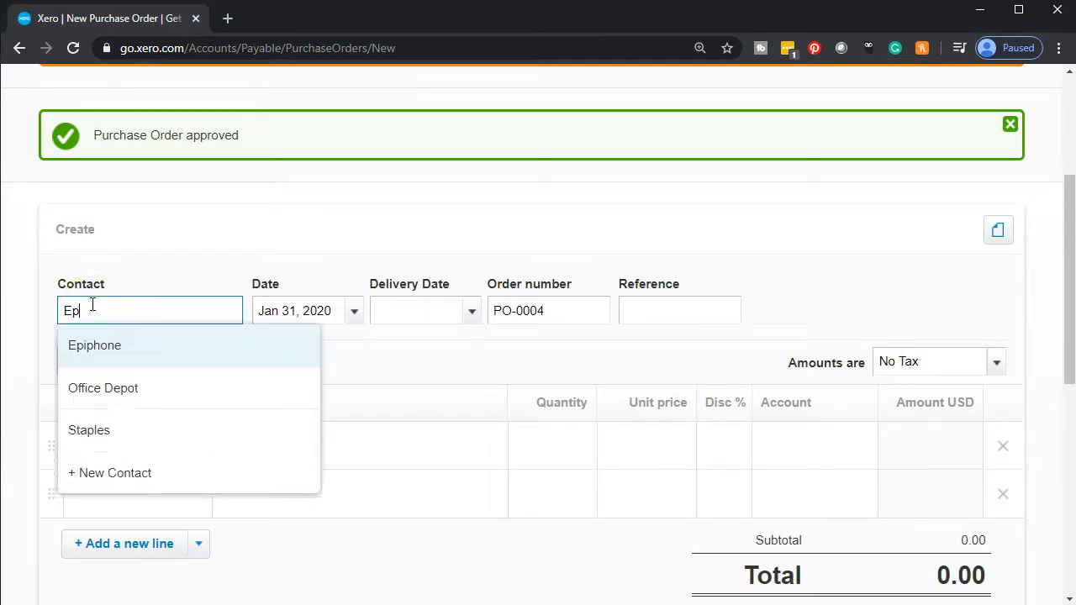
{"action": "key", "text": "Tab"}
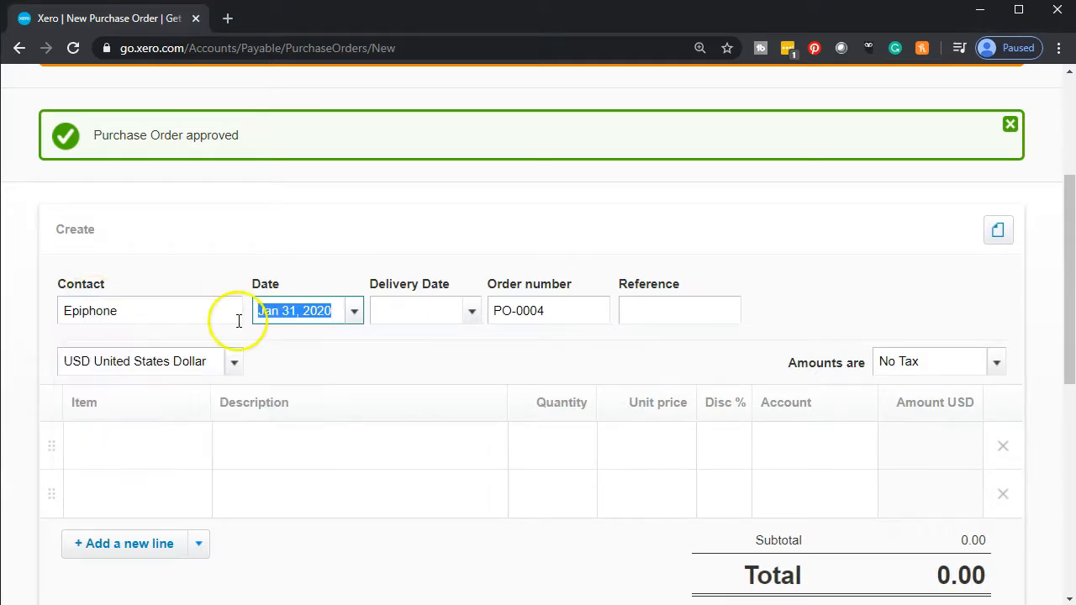
{"action": "left_click", "coordinate": [354, 313]}
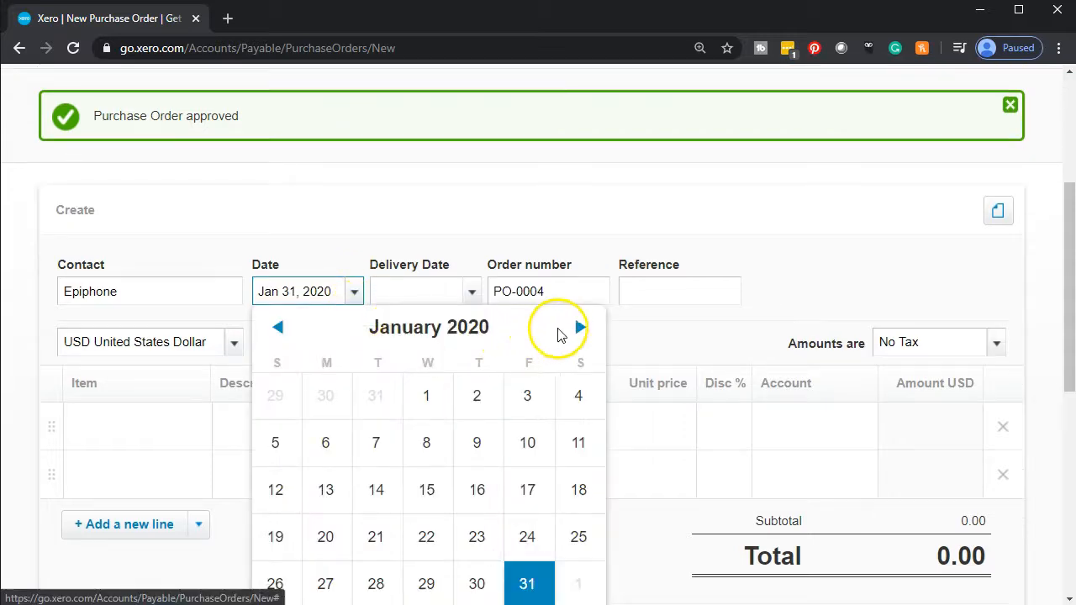
{"action": "left_click", "coordinate": [580, 327]}
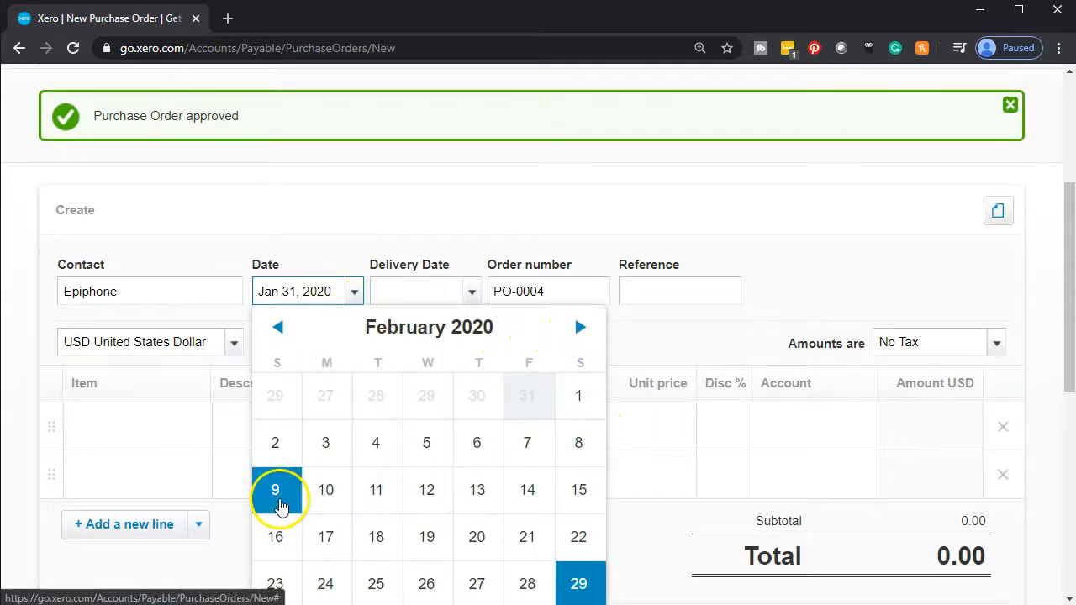
{"action": "left_click", "coordinate": [279, 501]}
- Add the item ELP: Epiphone Les Paul to the first order line with a quantity of 3
{"action": "scroll", "coordinate": [462, 286], "scroll_direction": "down", "scroll_amount": 2}
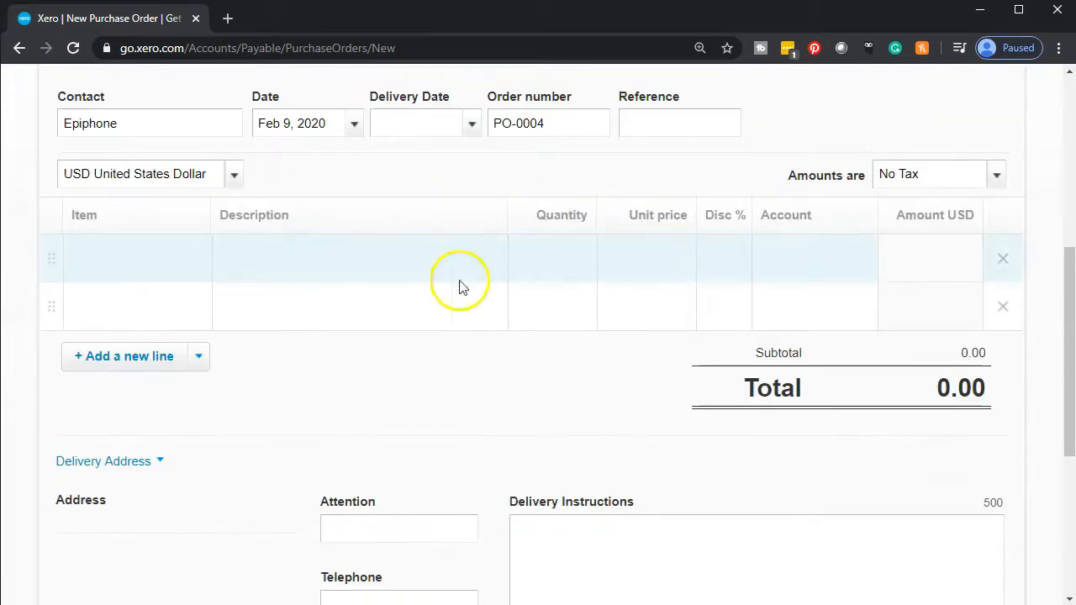
{"action": "left_click", "coordinate": [172, 274]}
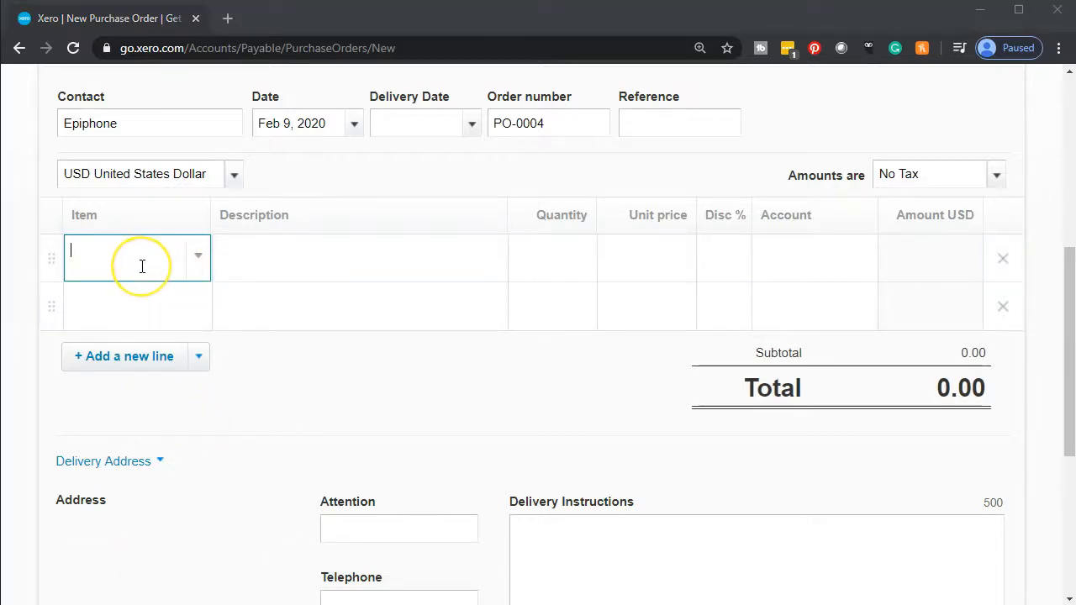
{"action": "type", "text": "el"}
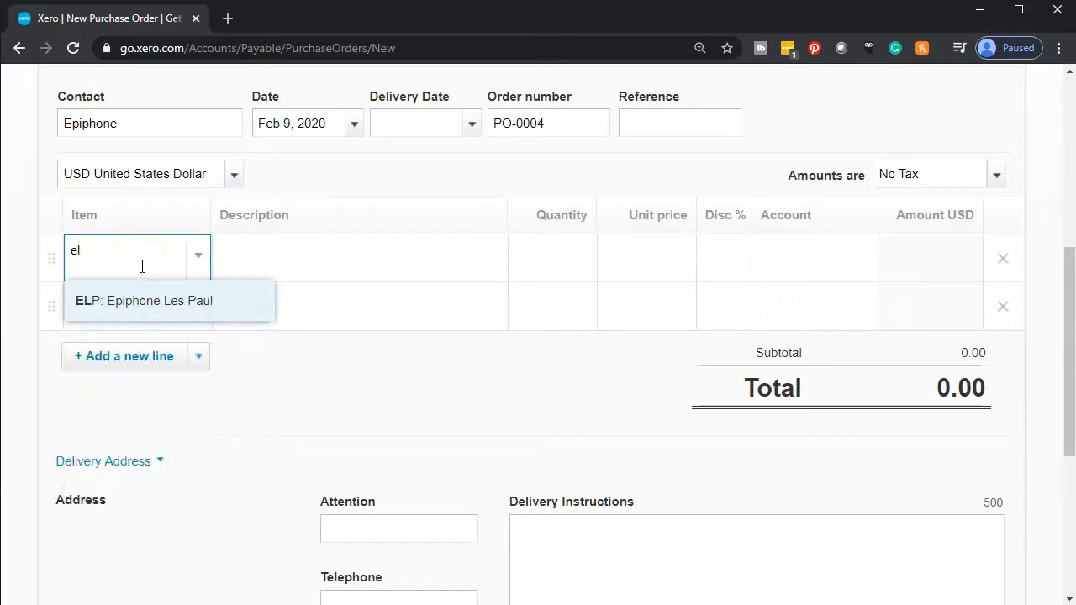
{"action": "key", "text": "Tab"}
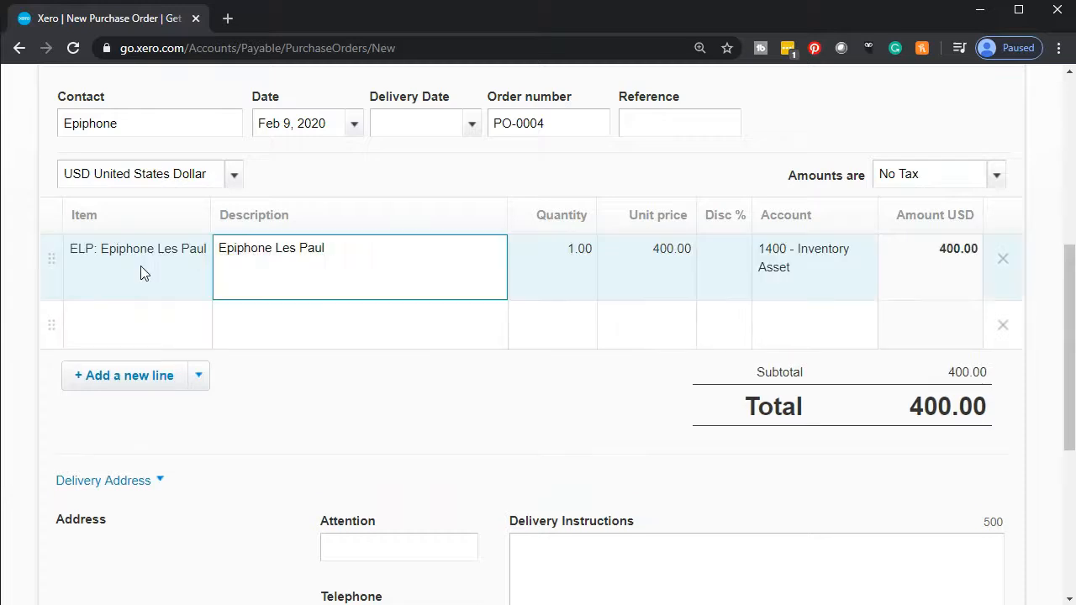
{"action": "key", "text": "Tab"}
{"action": "type", "text": "3"}
{"action": "key", "text": "Tab"}
{"action": "key", "text": "Tab"}
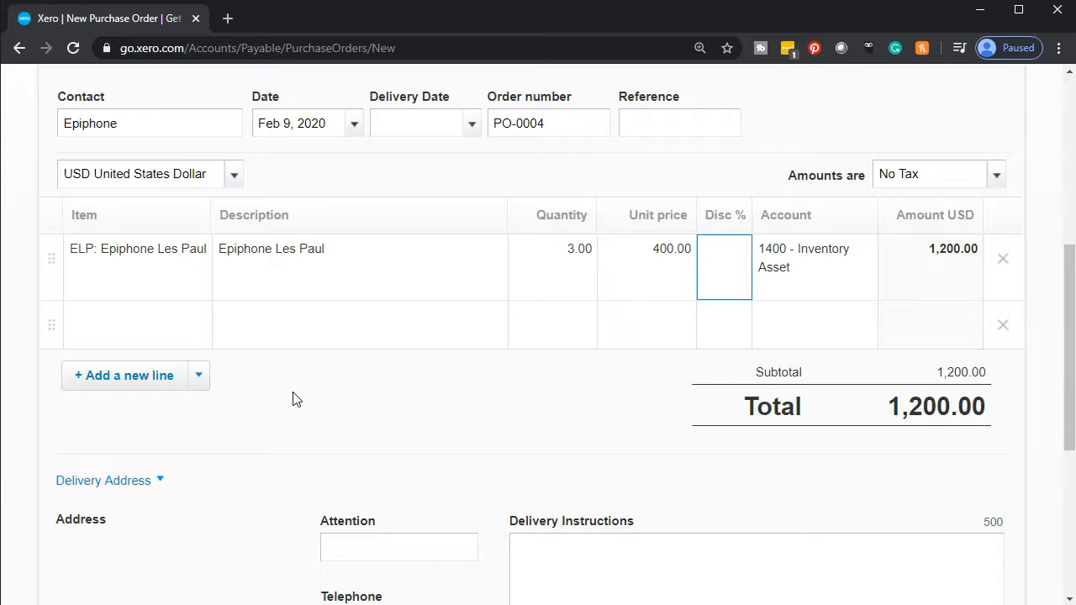
{"action": "left_click", "coordinate": [711, 447]}
- Approve the Epiphone purchase order
{"action": "scroll", "coordinate": [715, 449], "scroll_direction": "down", "scroll_amount": 1}
{"action": "scroll", "coordinate": [717, 451], "scroll_direction": "down", "scroll_amount": 3}
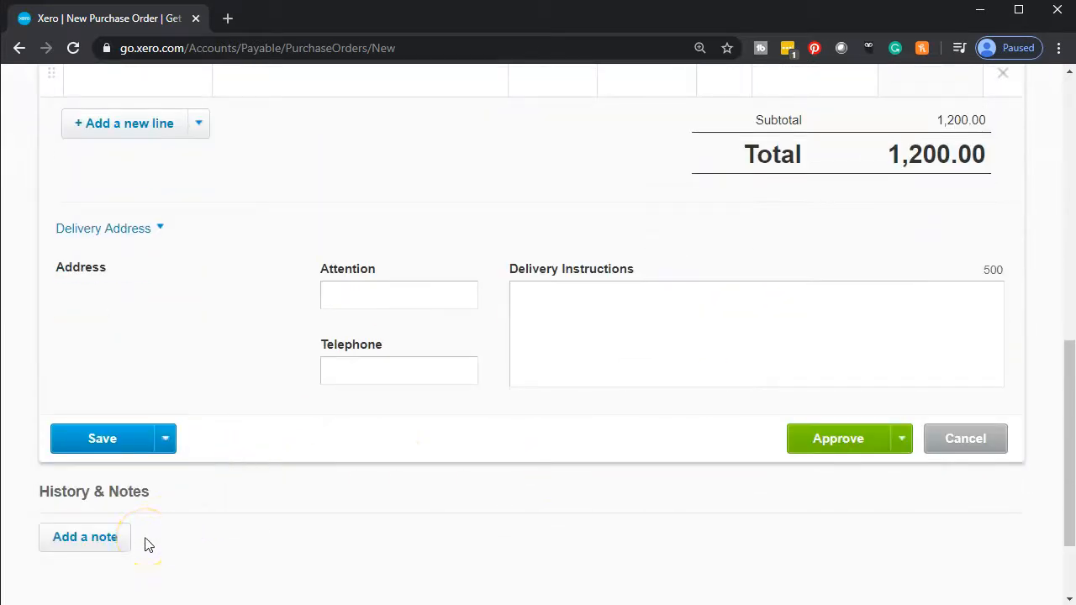
{"action": "left_click", "coordinate": [857, 445]}
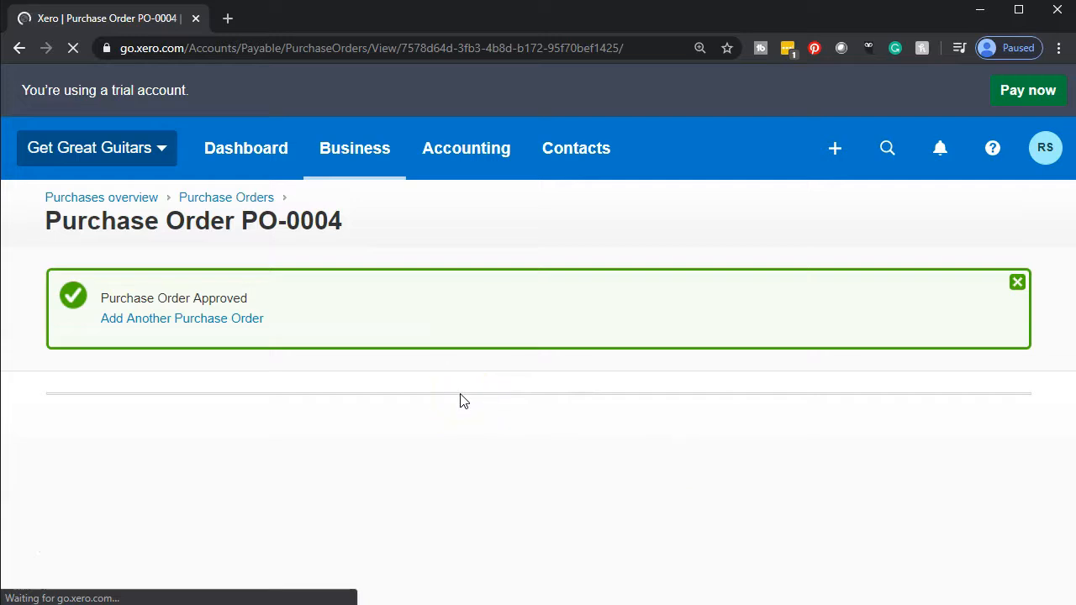
- Return to the dashboard and open the purchases overview from the bills that need to be paid
{"action": "left_click", "coordinate": [244, 151]}
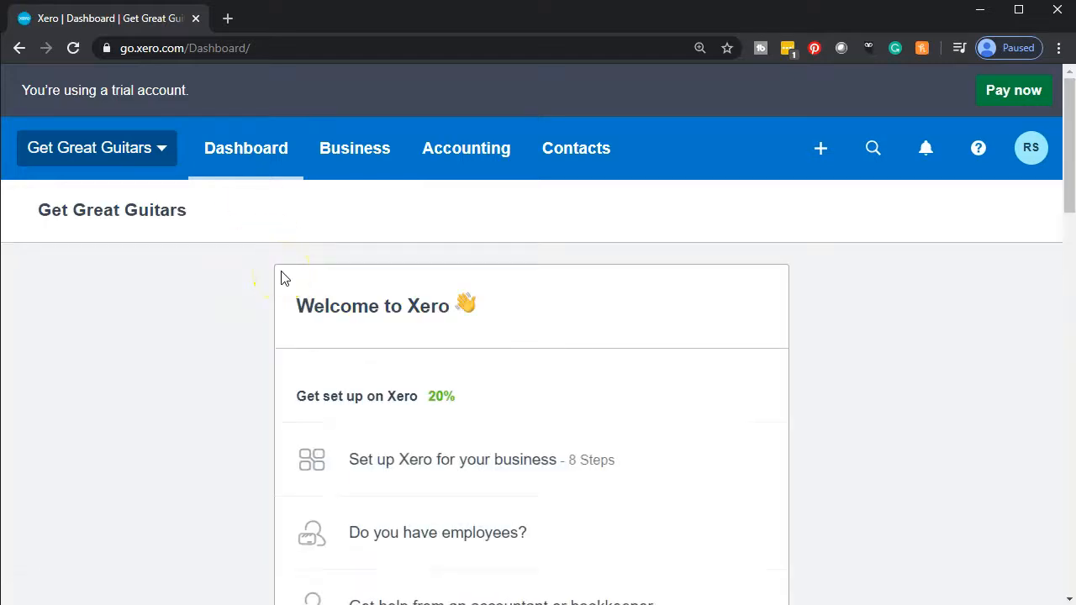
{"action": "scroll", "coordinate": [282, 278], "scroll_direction": "down", "scroll_amount": 1}
{"action": "key", "text": "ctrl+minus"}
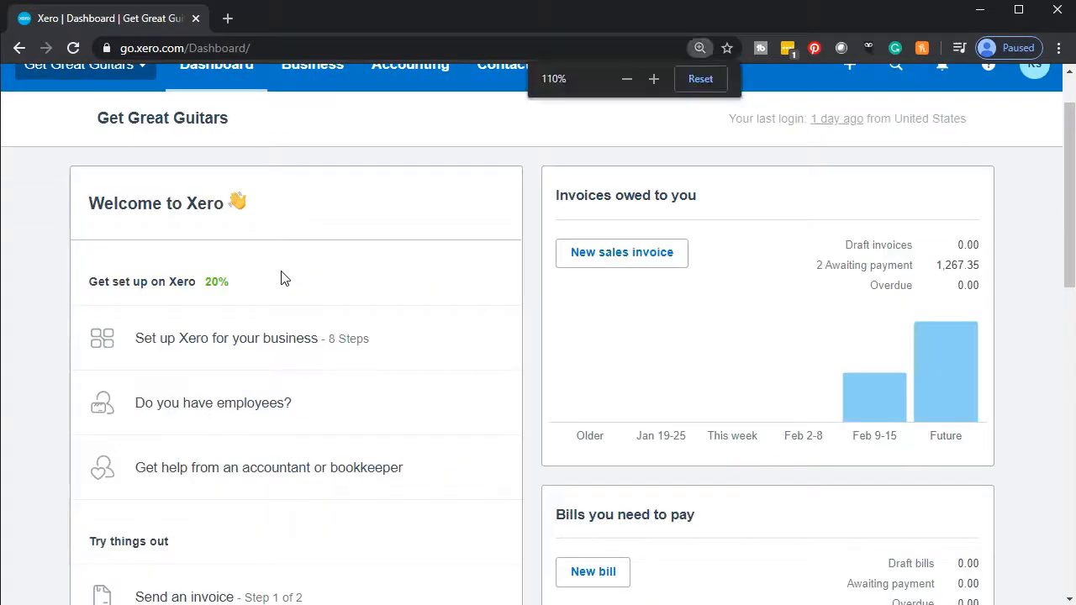
{"action": "scroll", "coordinate": [281, 278], "scroll_direction": "down", "scroll_amount": 2}
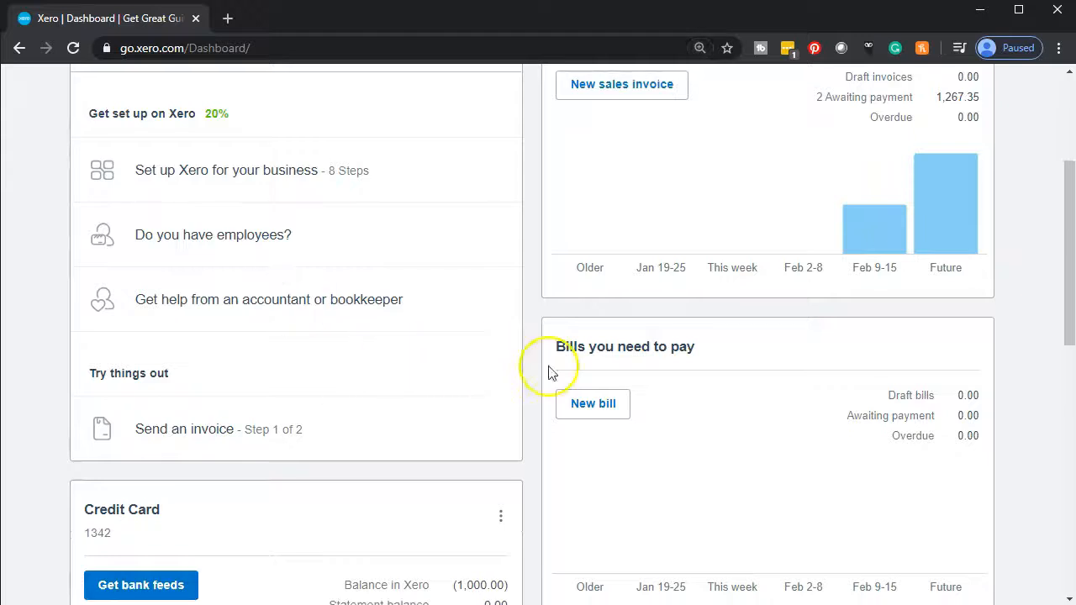
{"action": "left_click", "coordinate": [605, 353]}
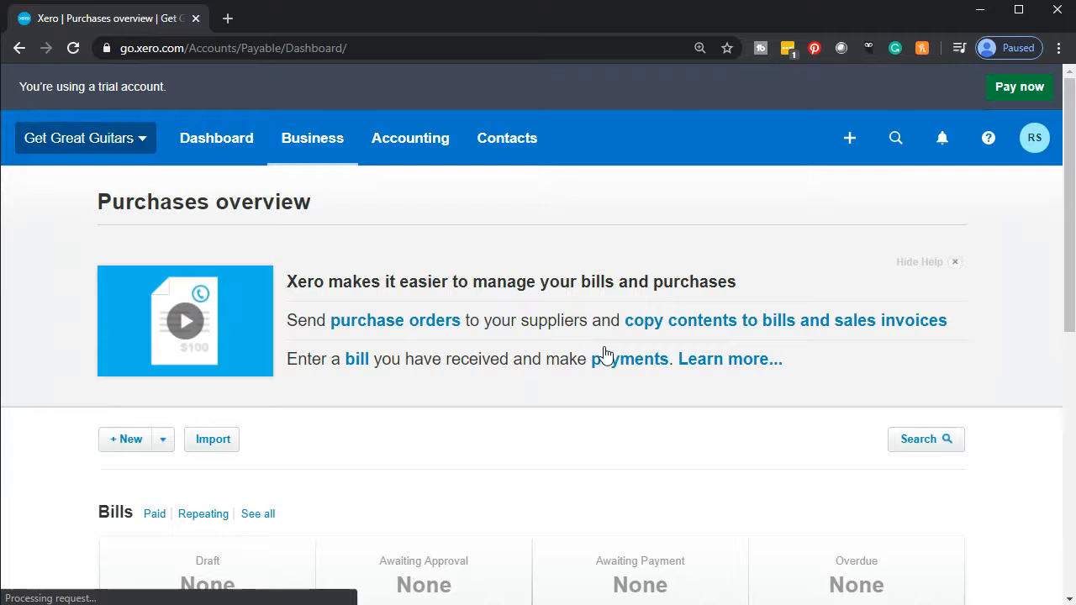
- Open the list of approved purchase orders and review the Epiphone and Fender orders
{"action": "scroll", "coordinate": [99, 420], "scroll_direction": "down", "scroll_amount": 7}
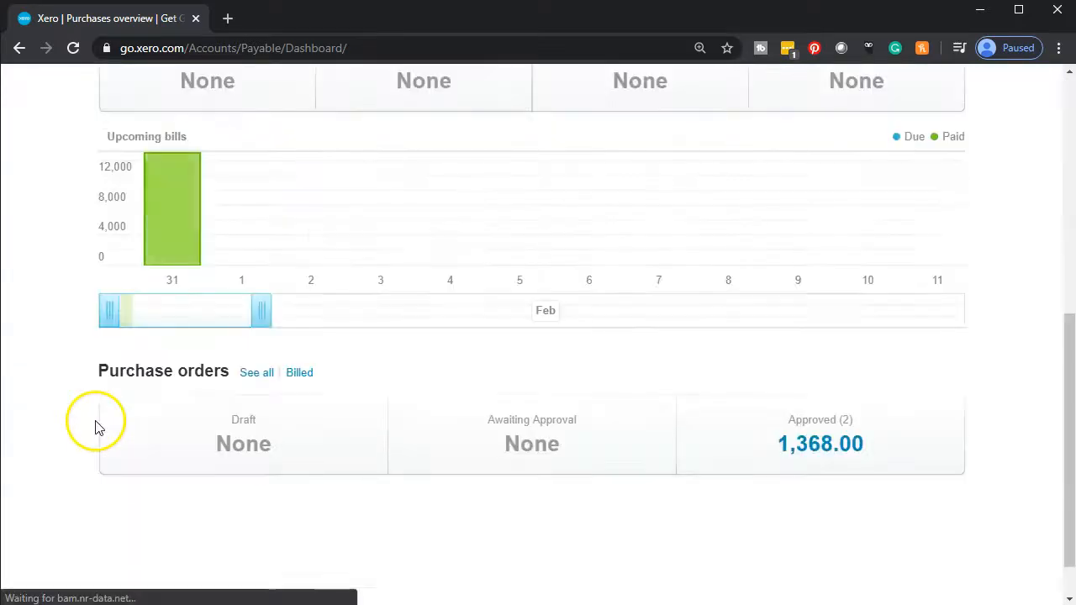
{"action": "left_click", "coordinate": [819, 405]}
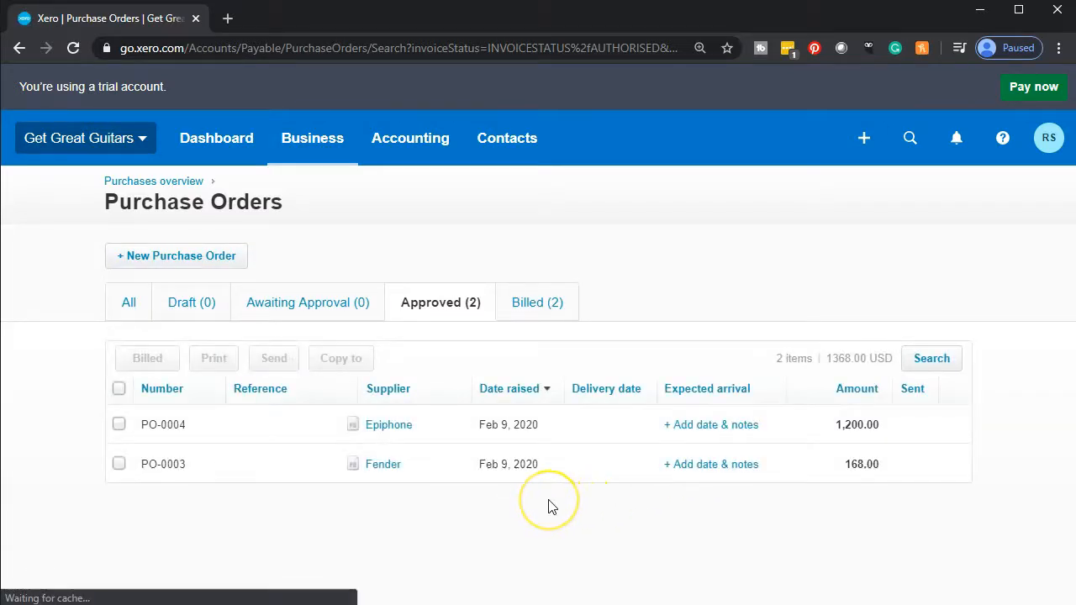
{"action": "left_click", "coordinate": [514, 492]}
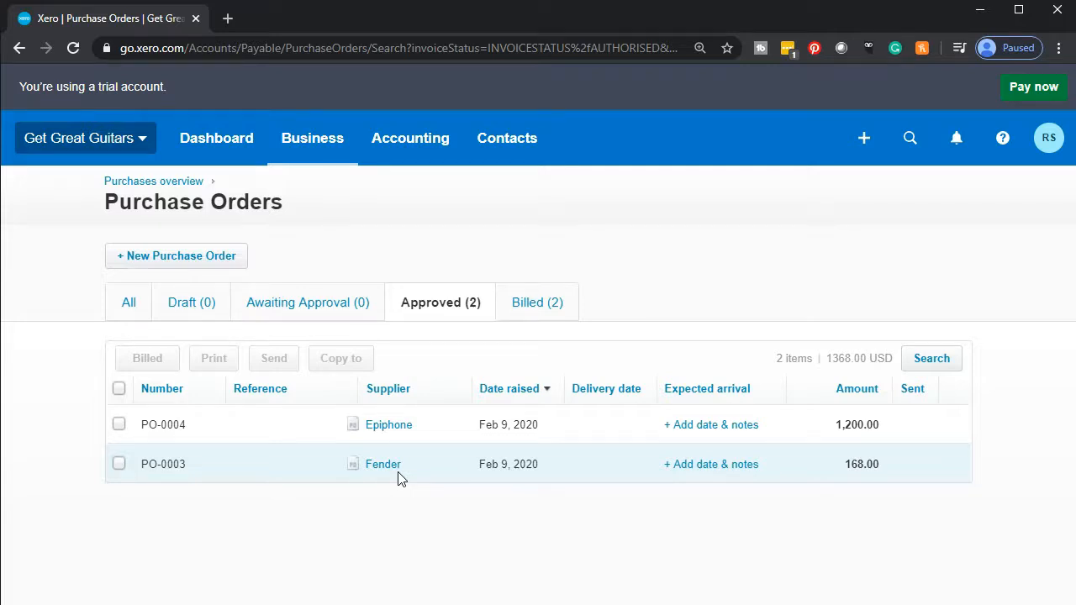
{"action": "left_click", "coordinate": [193, 586]}
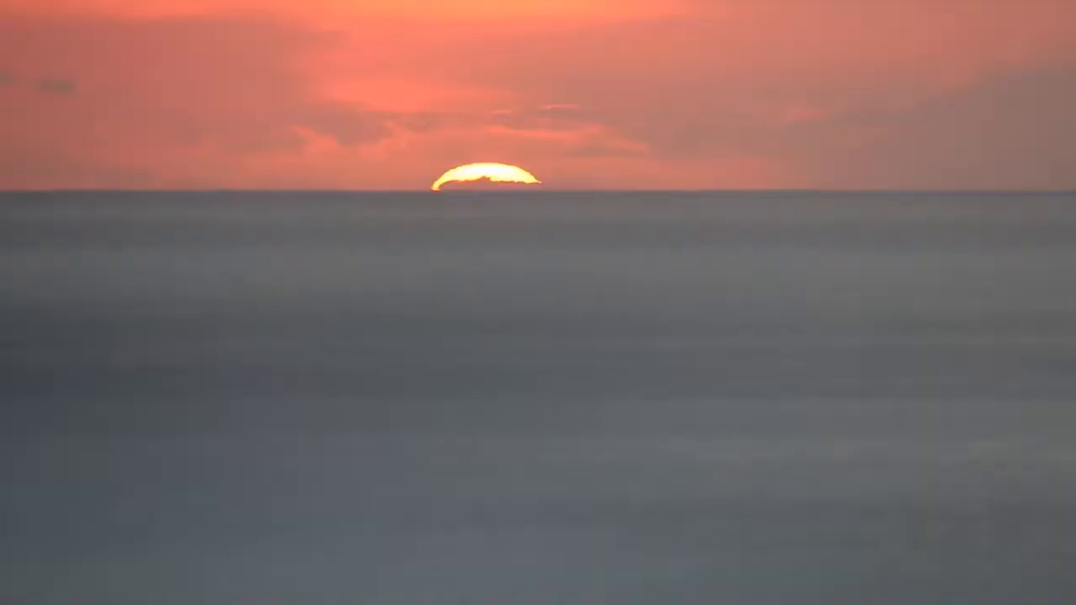